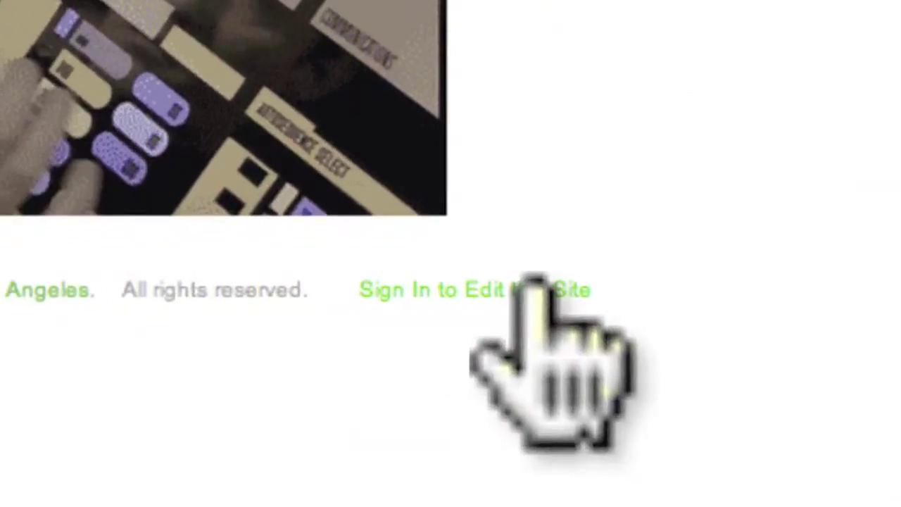
- Sign in to edit the site and open the dashboard's Sitewide Settings
left_click(526, 280)
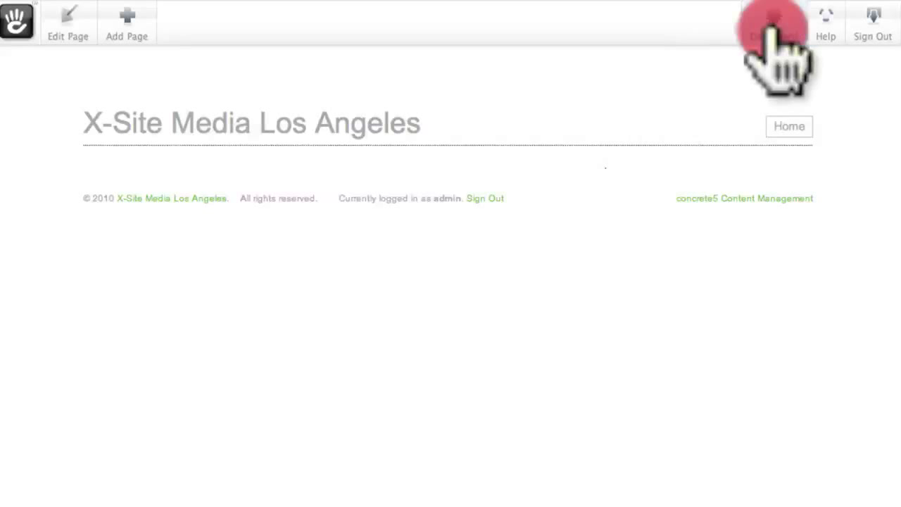
left_click(772, 28)
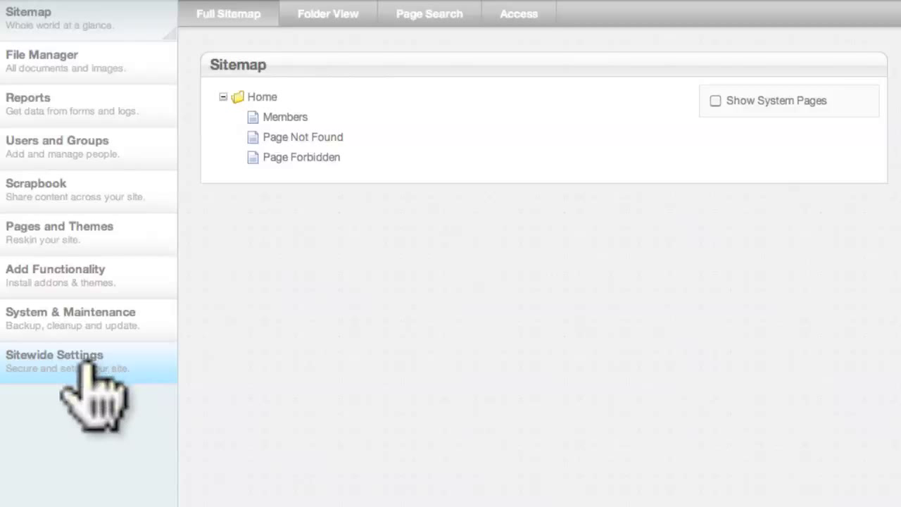
left_click(87, 359)
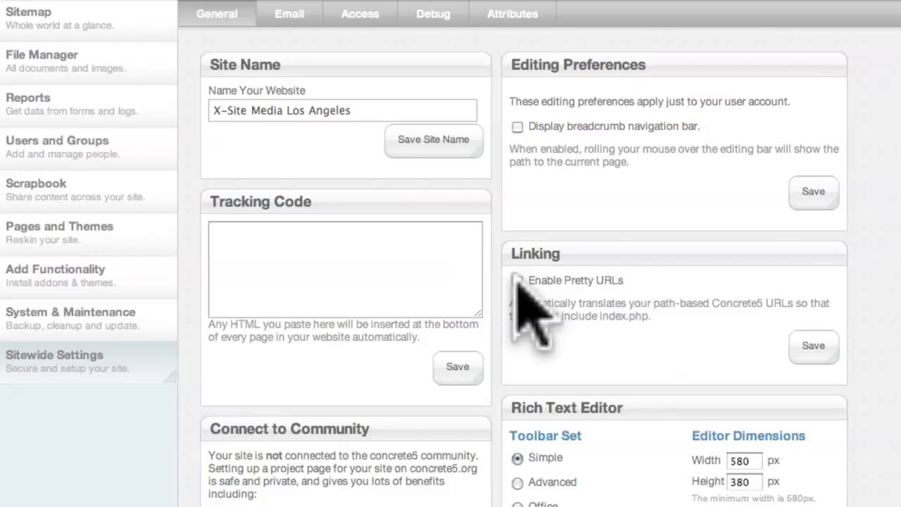
- Look through the general site settings, including linking and the rich text editor, and return to the website
scroll(516, 282, "down", 5)
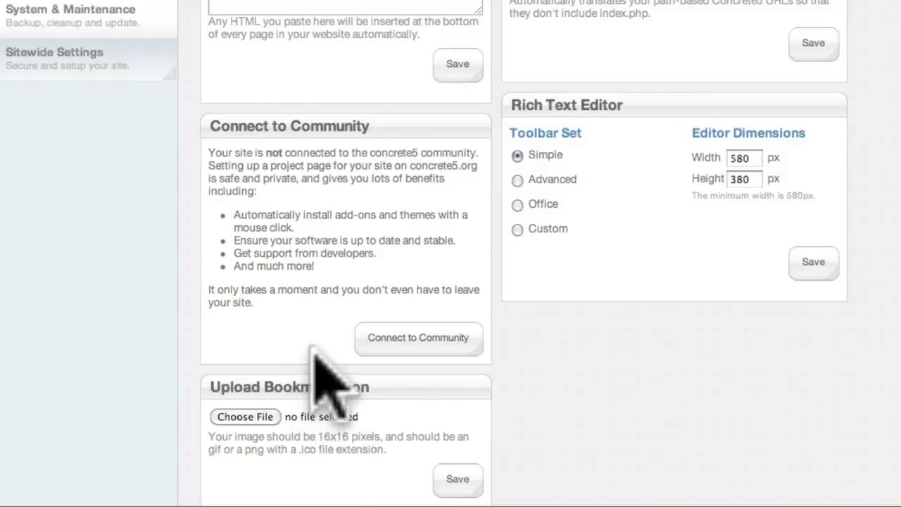
scroll(321, 362, "up", 3)
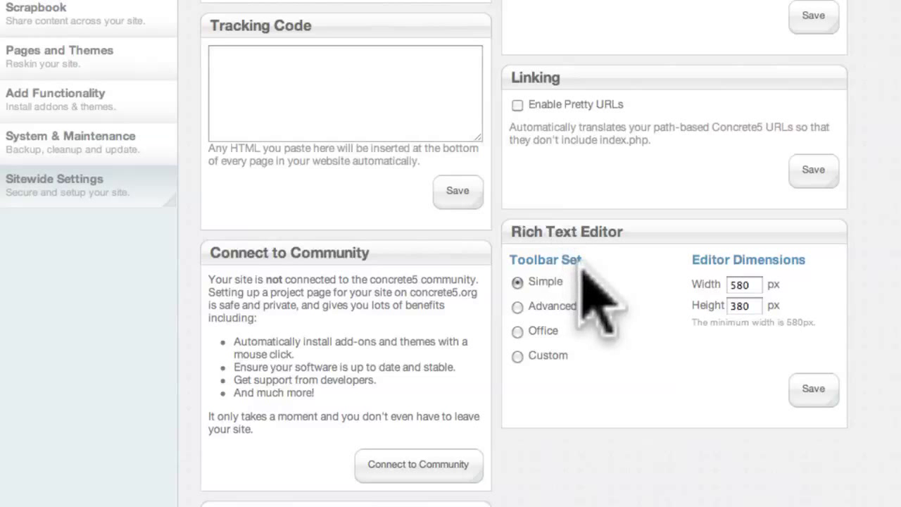
scroll(585, 281, "up", 5)
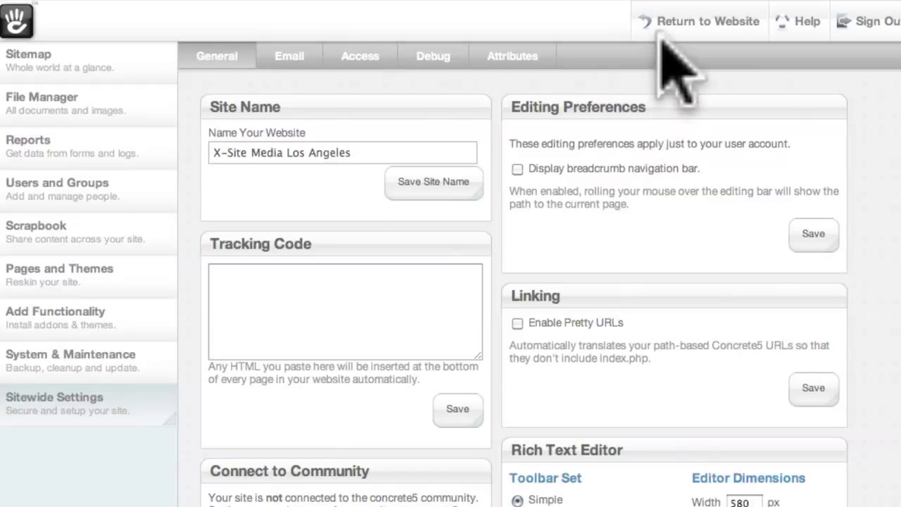
left_click(681, 25)
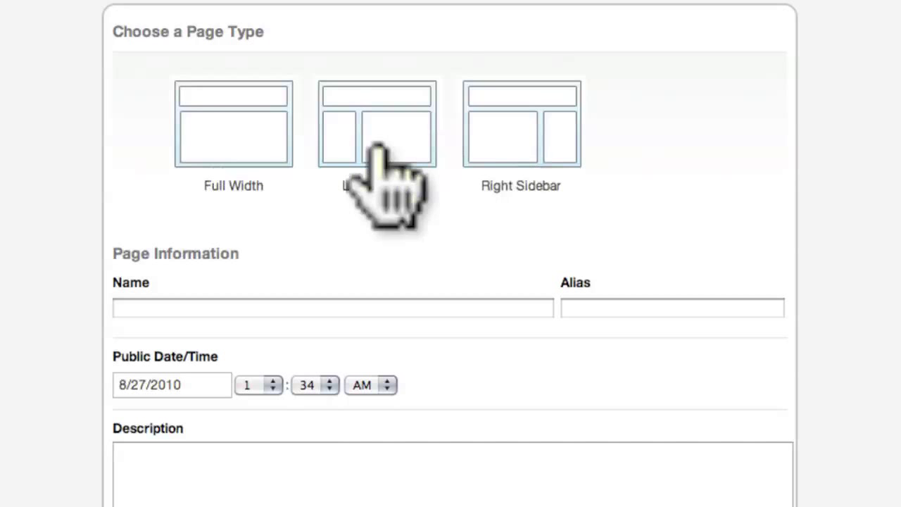
- Start a new page with the Full Width page type, name it "My New Page" and select its alias
left_click(204, 127)
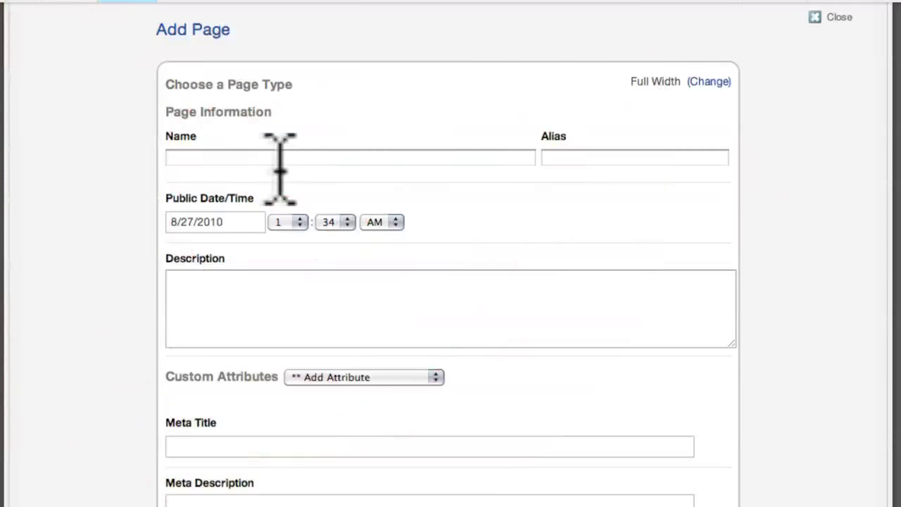
left_click(279, 159)
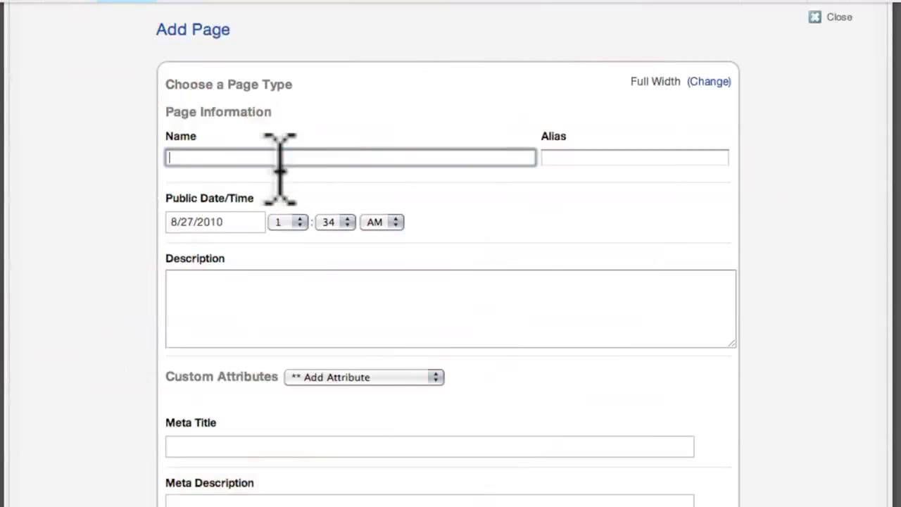
type("My New Page")
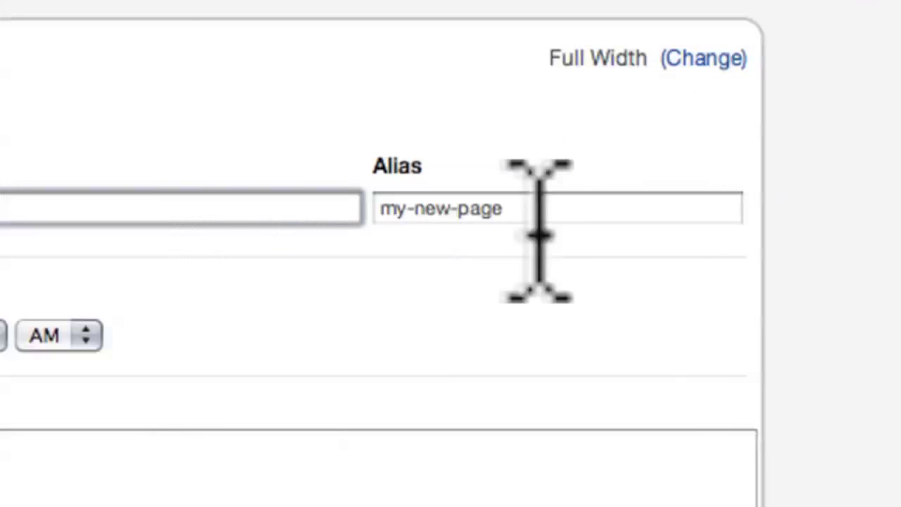
left_click(539, 158)
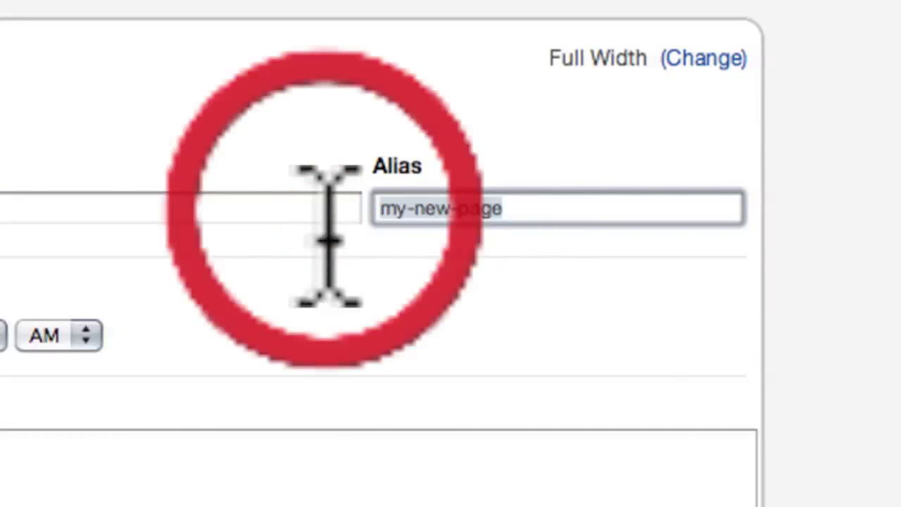
- Enter meta title "My New Page", description "My Page contains this" and keywords "my page name, has this, and this, and this", and add the page
scroll(149, 93, "down", 5)
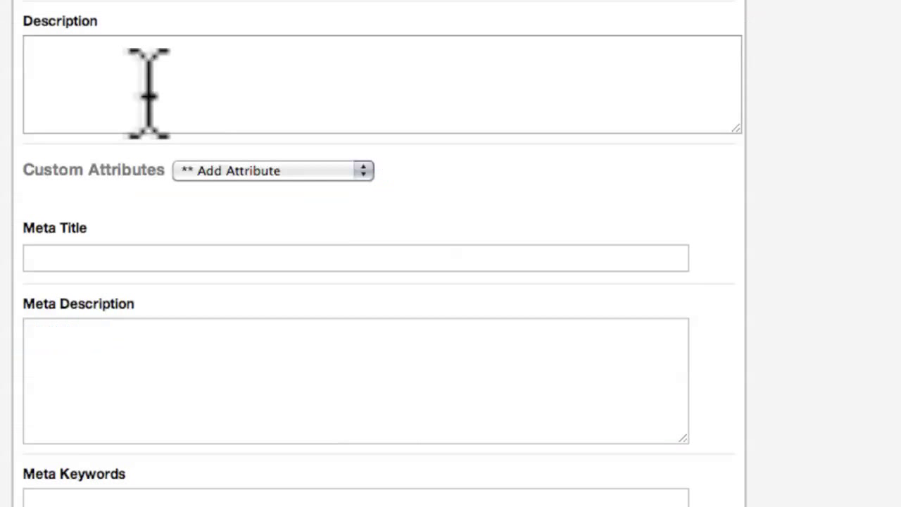
left_click(148, 93)
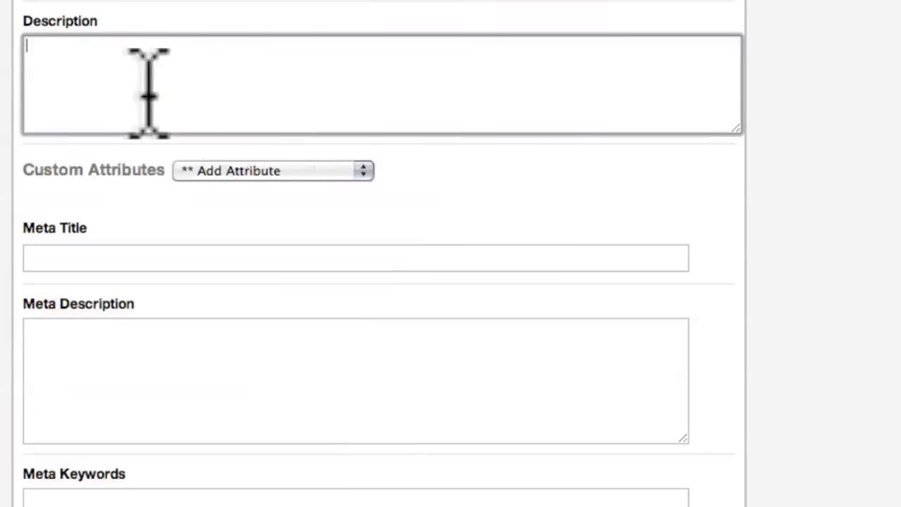
left_click(152, 259)
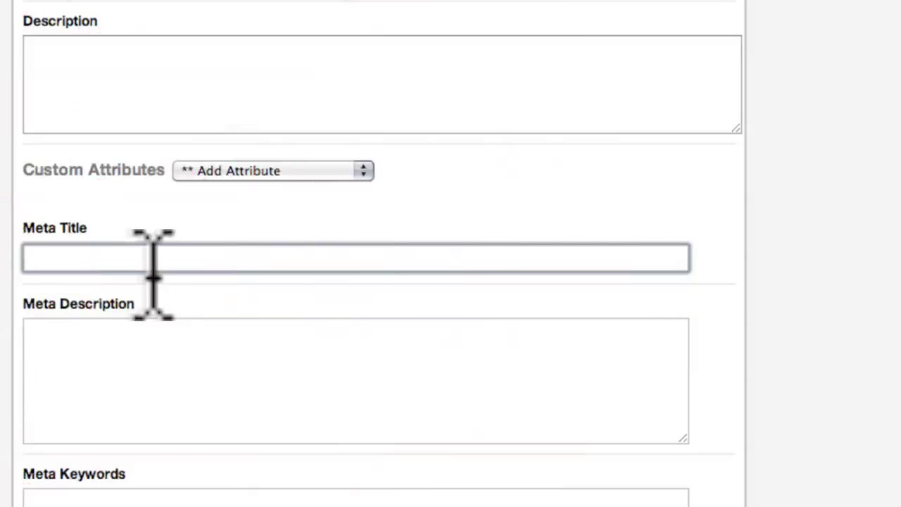
type("My")
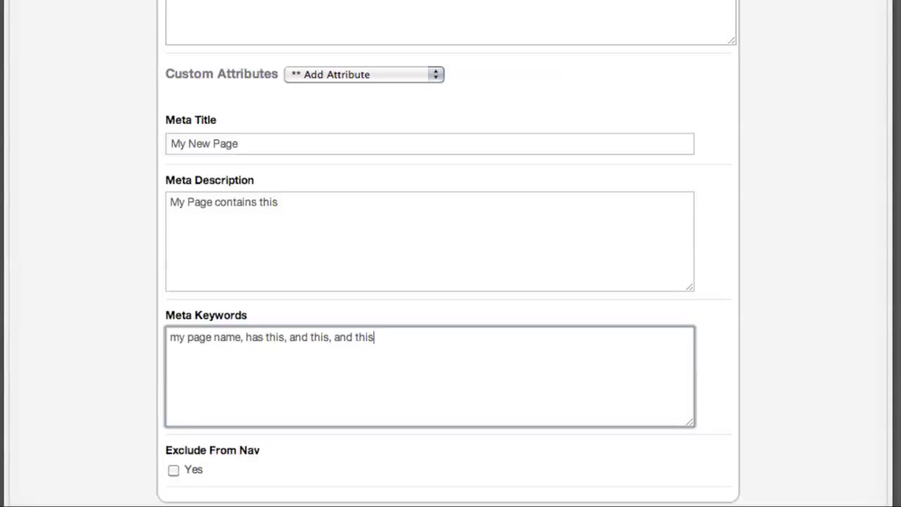
left_click(707, 492)
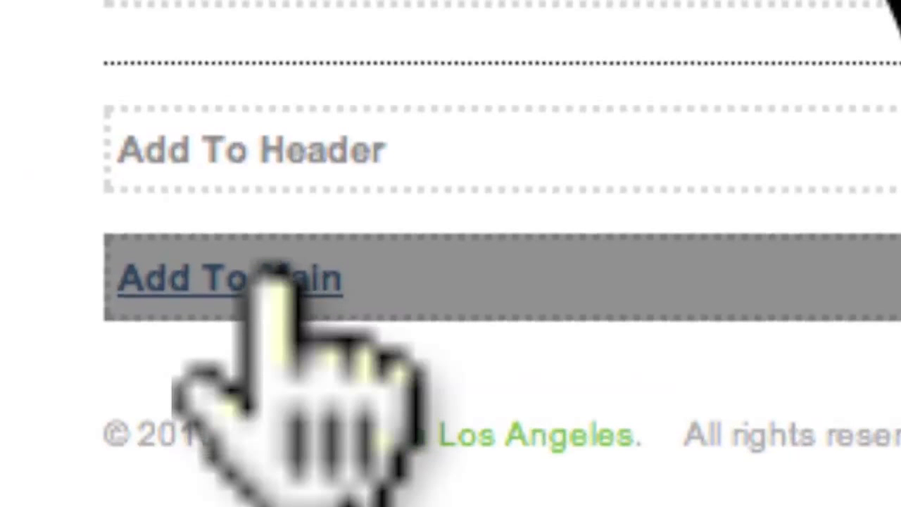
- Add a Content block to the Main area of the new page
left_click(273, 271)
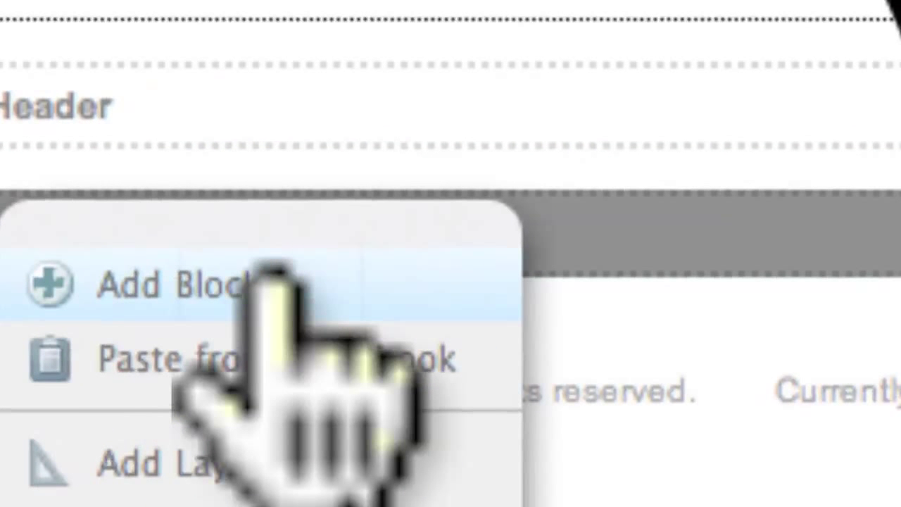
left_click(275, 275)
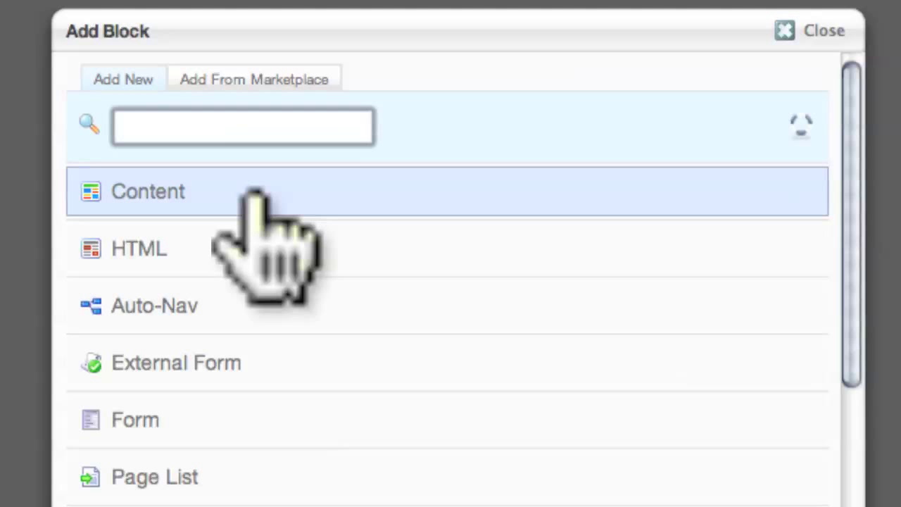
left_click(252, 191)
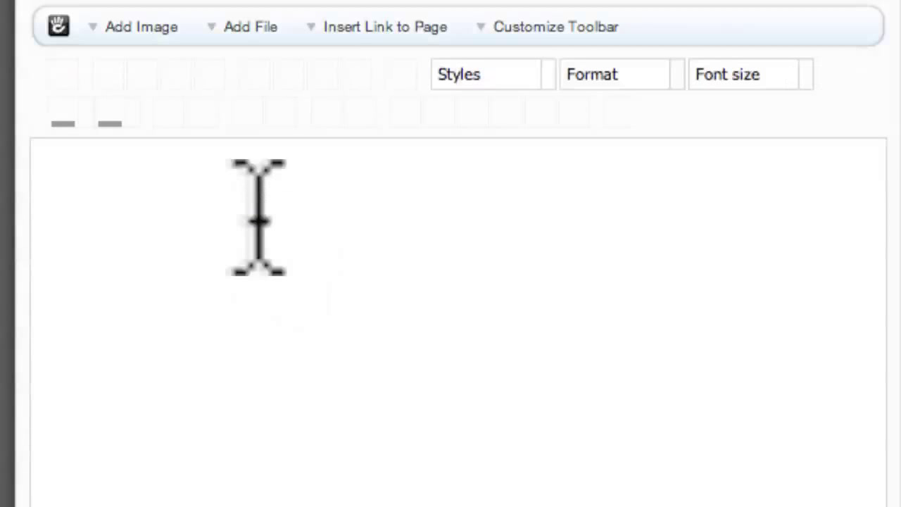
- Write "This is my Website" in the content block and make the word "Website" bold, italic and underlined
left_click(157, 172)
double_click(158, 173)
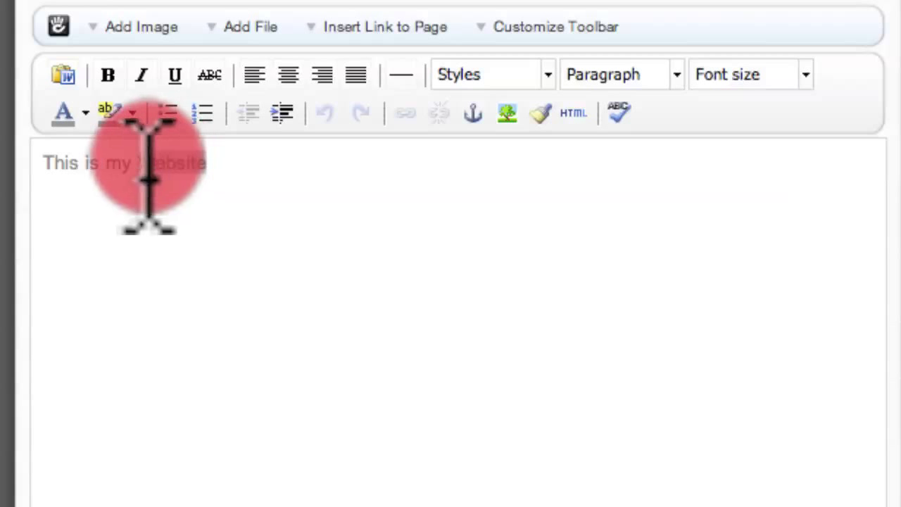
left_click(108, 75)
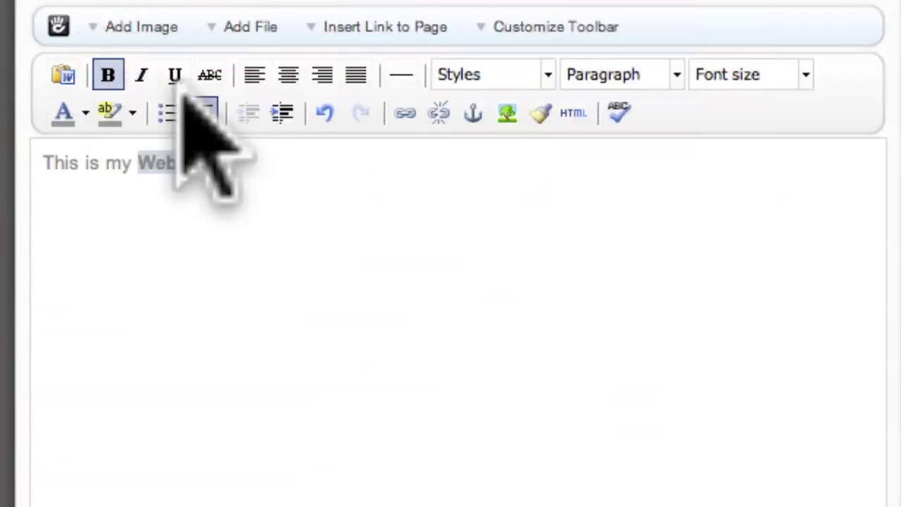
left_click(141, 74)
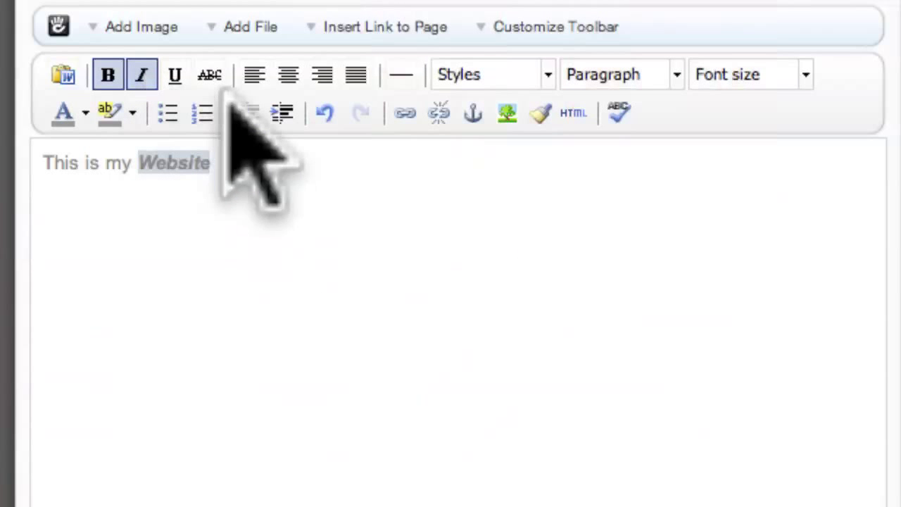
left_click(174, 75)
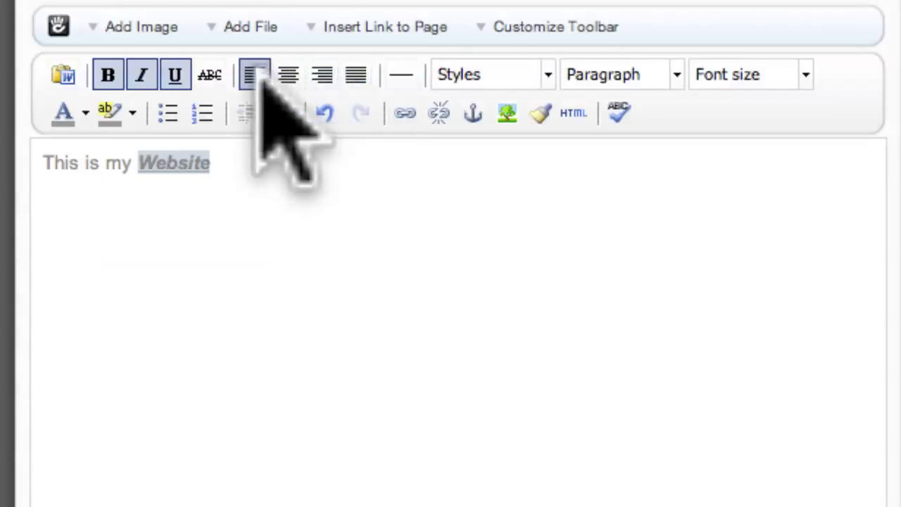
- Try centre and right alignment on the text line, set it to full justification and insert a horizontal rule below it
left_click(288, 75)
left_click(321, 75)
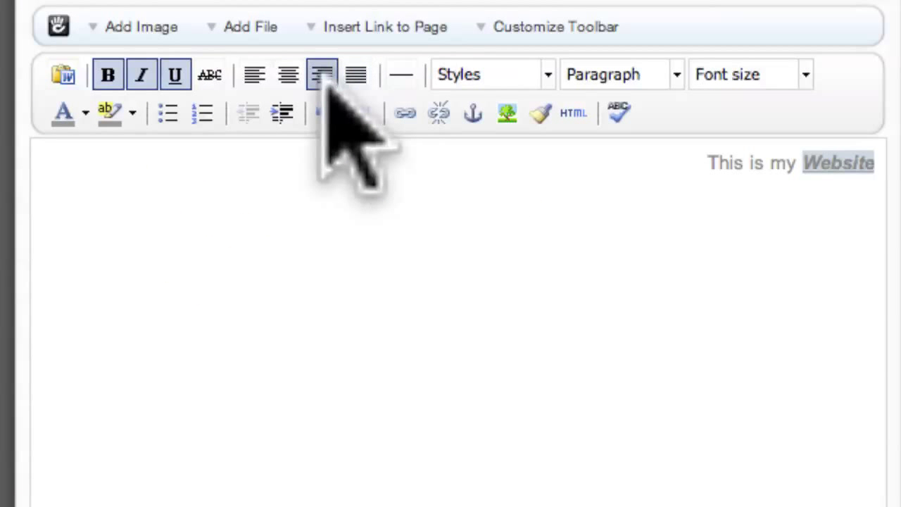
left_click(355, 75)
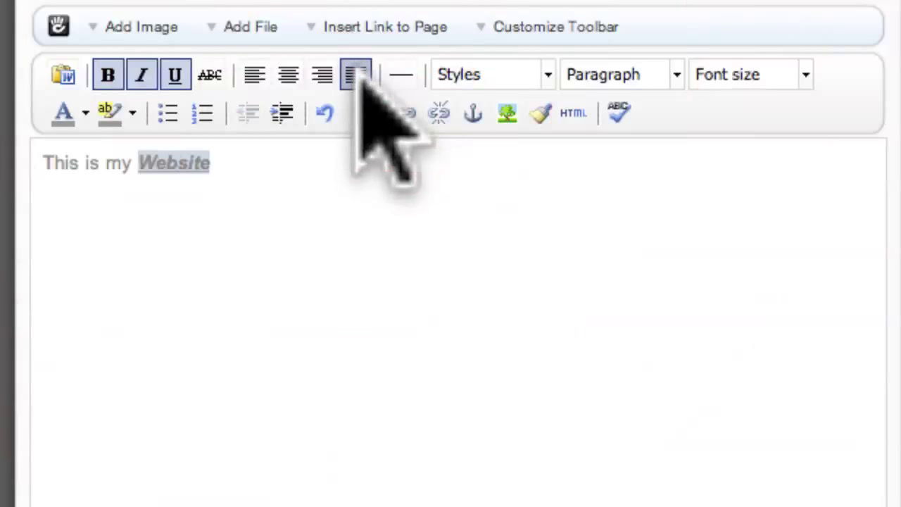
left_click(401, 75)
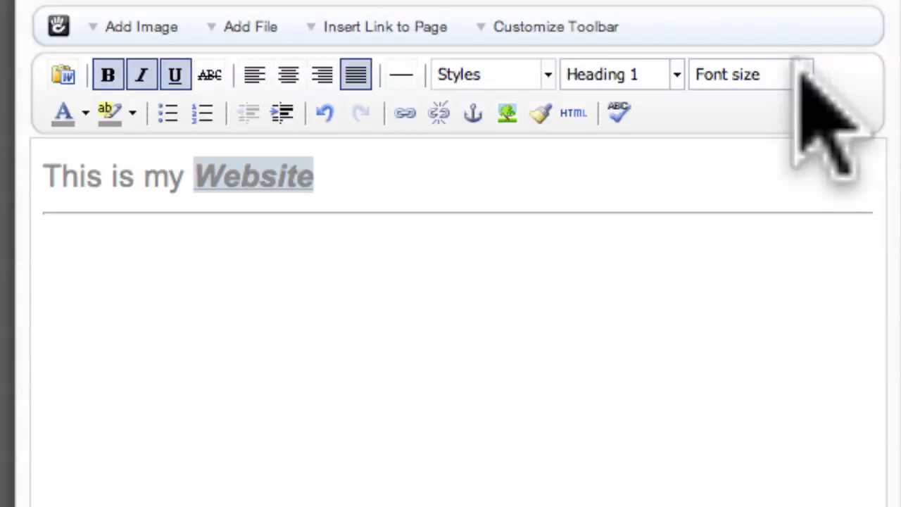
- Set the word "Website" to font size 4 (14pt) with sea-green text and a bright green highlight
left_click(803, 73)
left_click(806, 248)
left_click(81, 114)
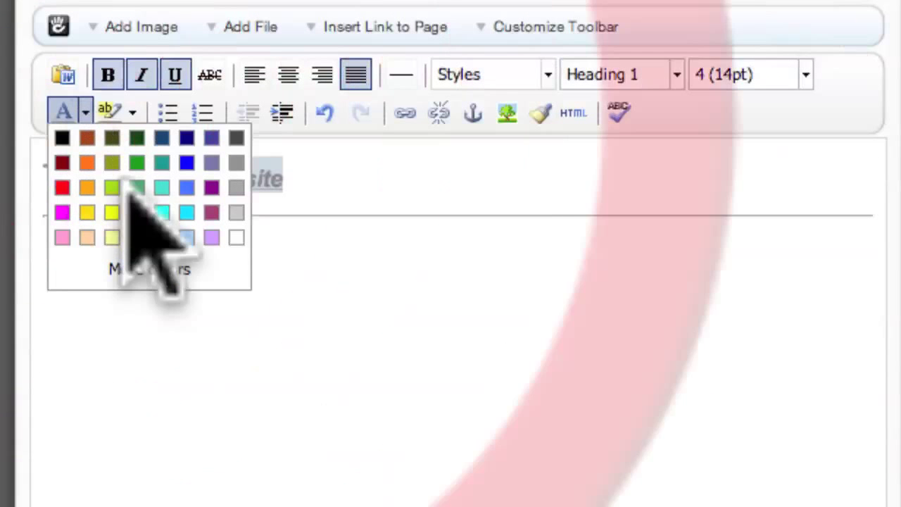
left_click(134, 186)
left_click(133, 113)
left_click(183, 211)
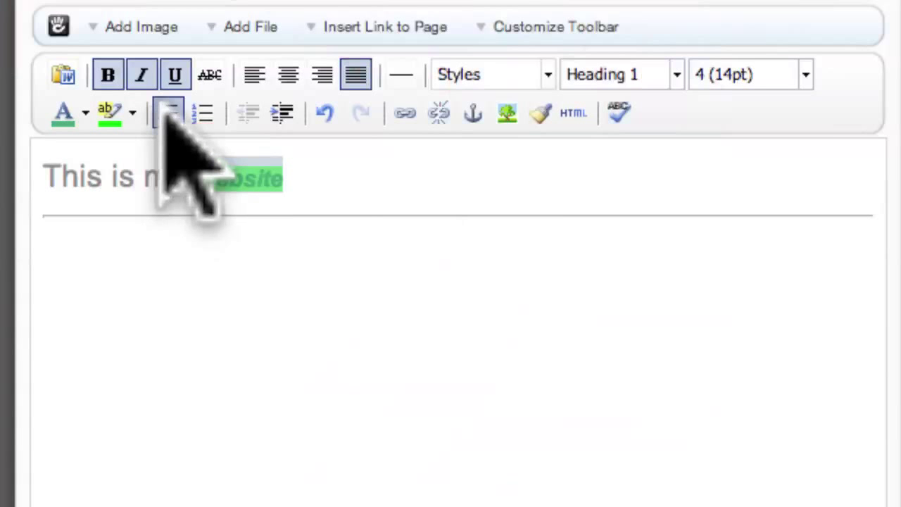
- Try bulleted and numbered list formatting on the text line and outdent it back out of the list
left_click(169, 114)
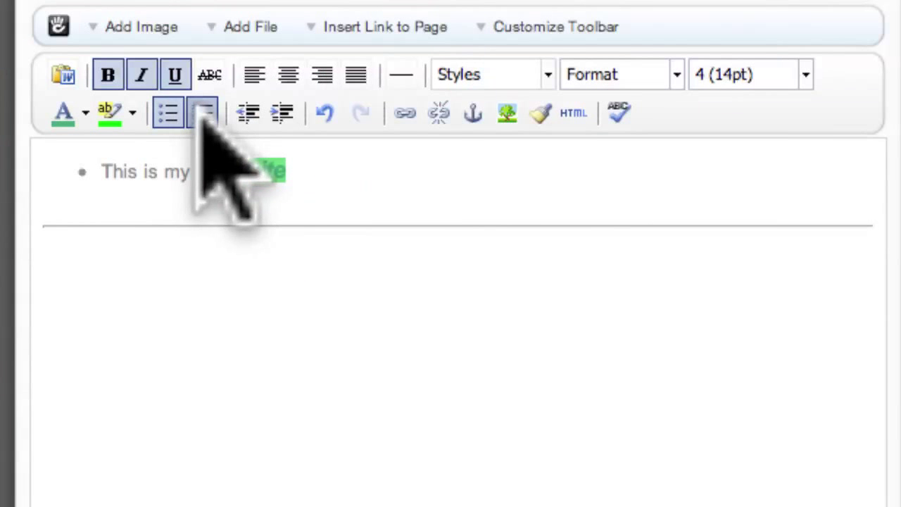
left_click(201, 114)
left_click(248, 112)
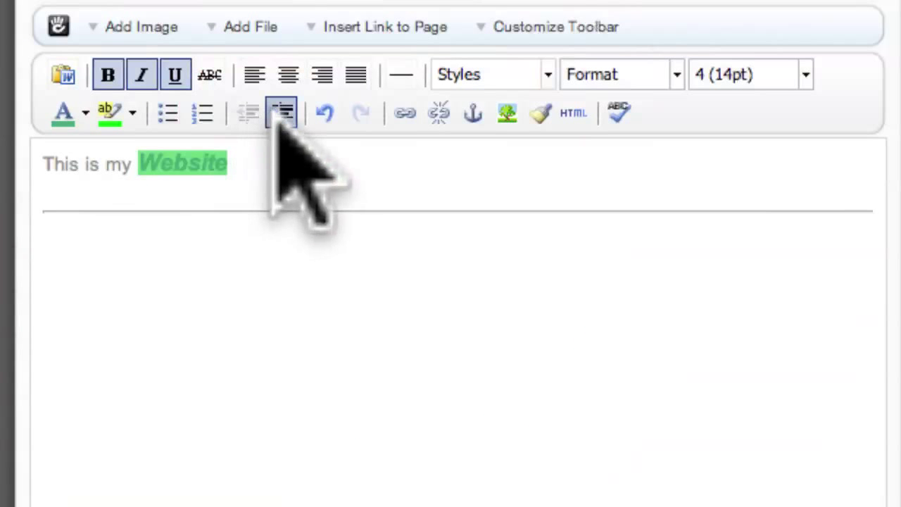
- Try indenting and outdenting the text line, and undo the last change
left_click(280, 112)
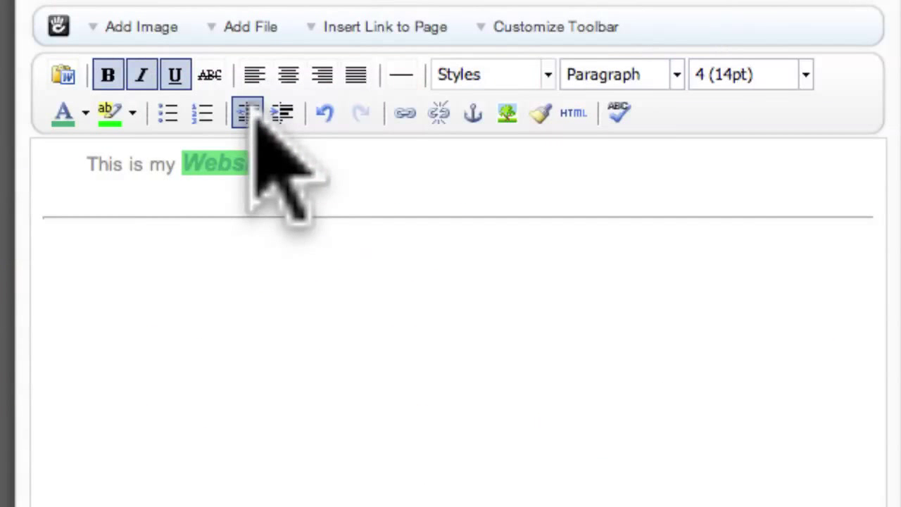
left_click(250, 114)
left_click(327, 113)
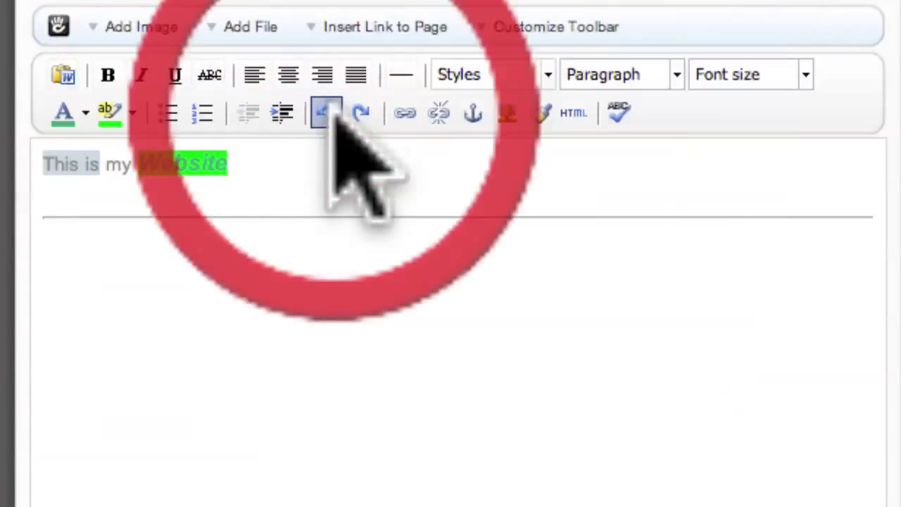
left_click(405, 112)
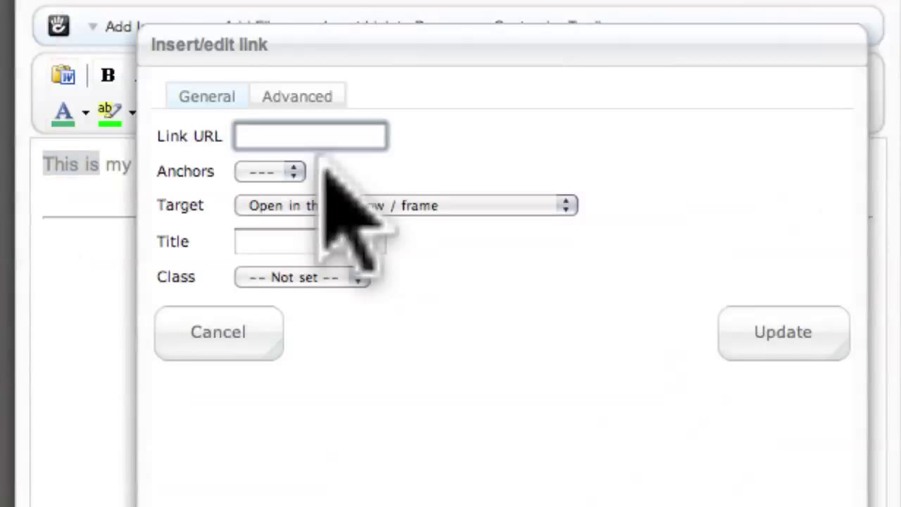
type("http://mylink.com")
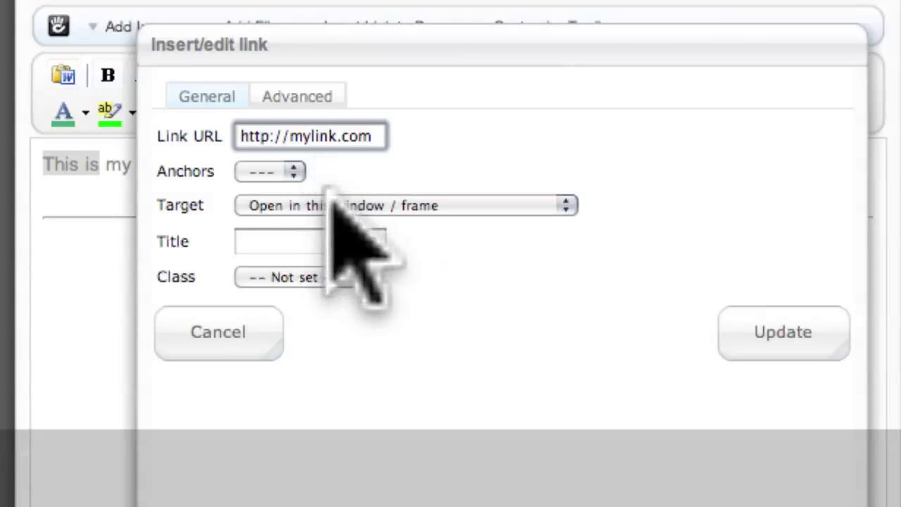
left_click(366, 205)
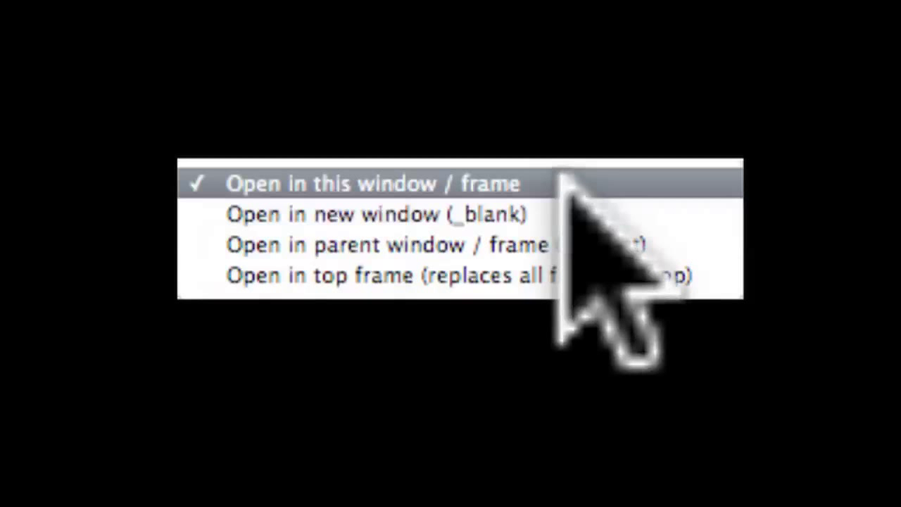
left_click(528, 214)
left_click(325, 246)
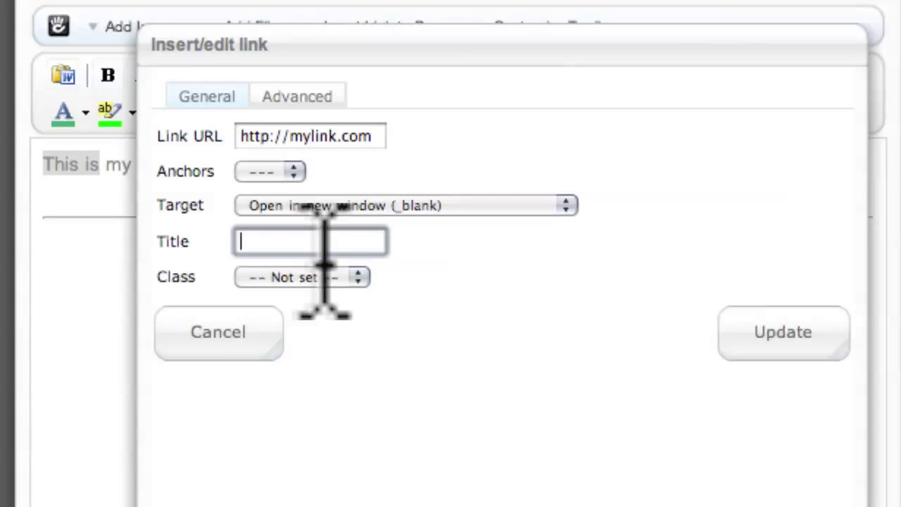
type("My Link!")
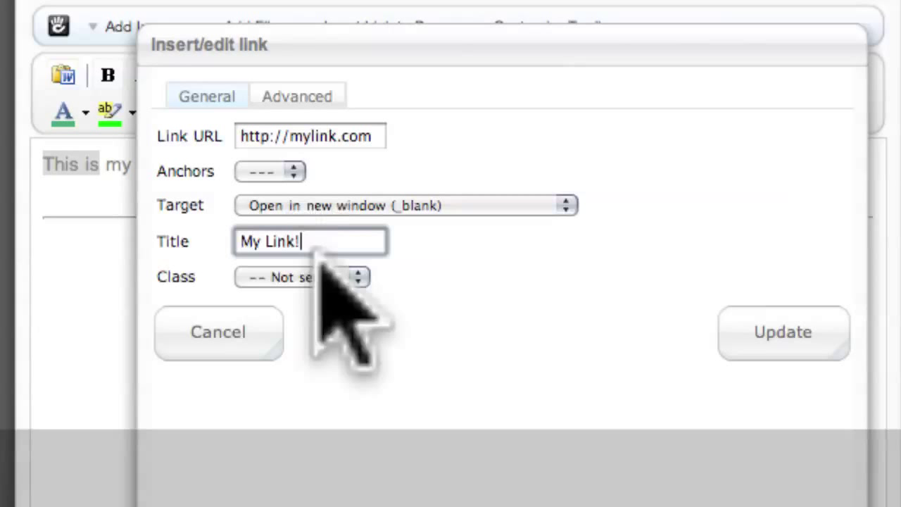
key("Tab")
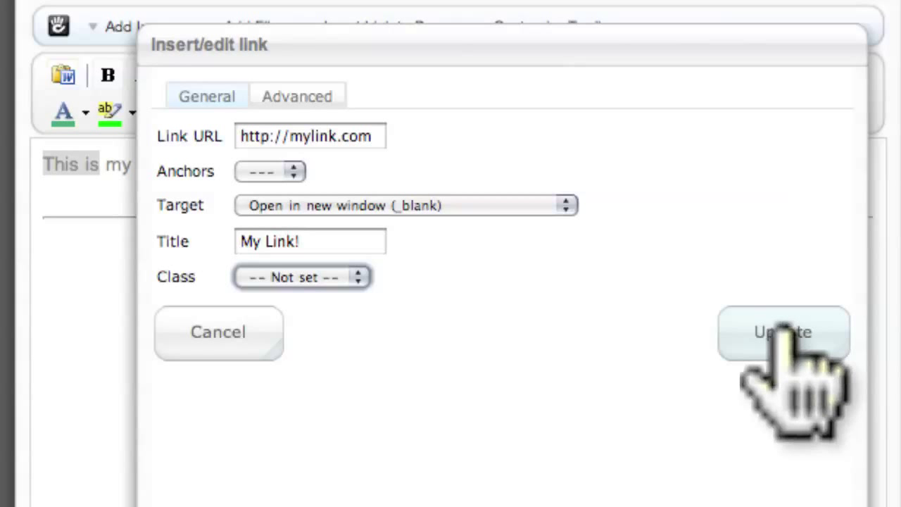
left_click(783, 331)
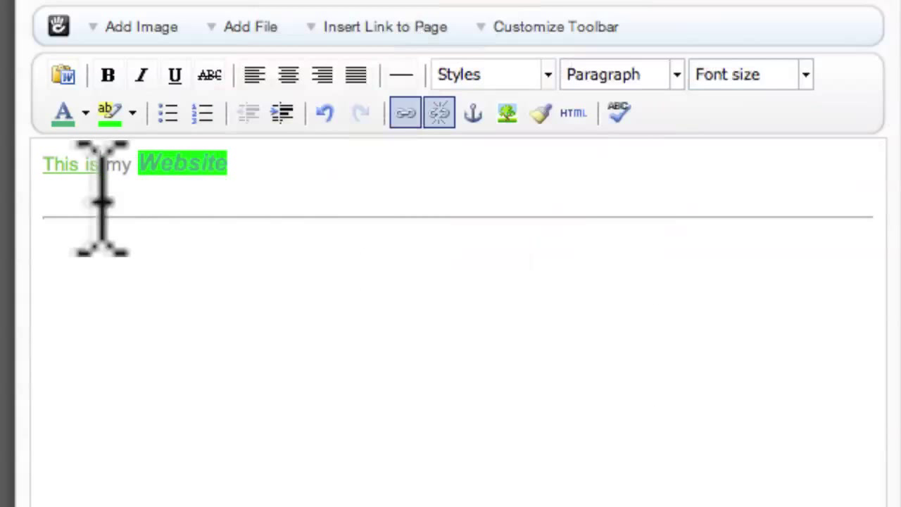
left_click(105, 201)
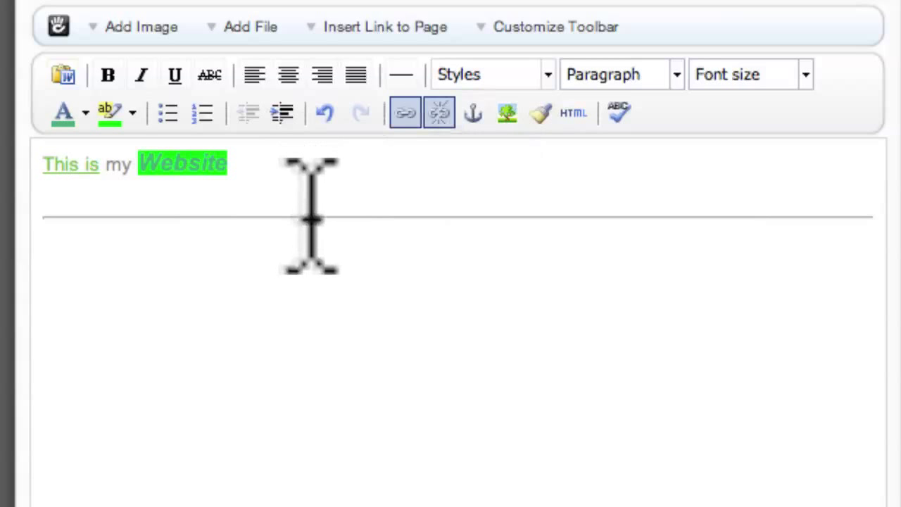
left_click_drag(100, 189, 44, 189)
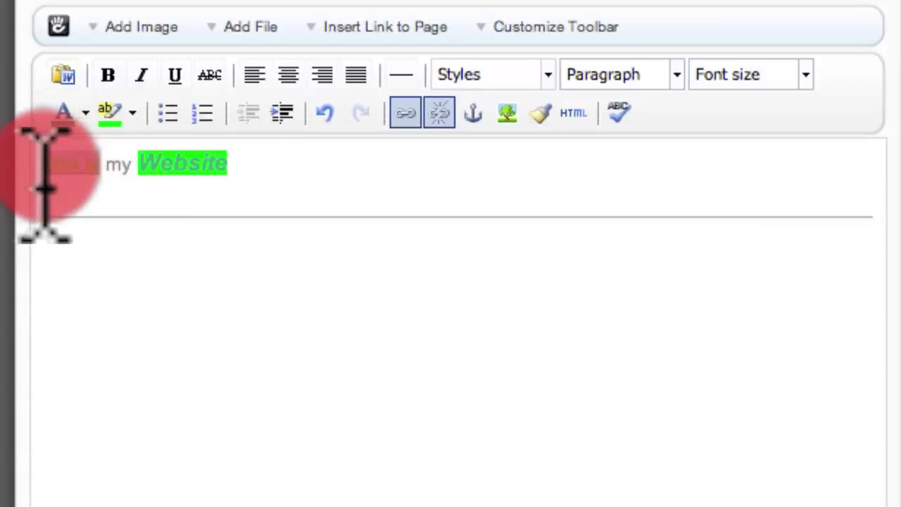
- Add the word "Anchor" below blank lines and above the horizontal rule, and insert an anchor named myName on it
left_click(171, 392)
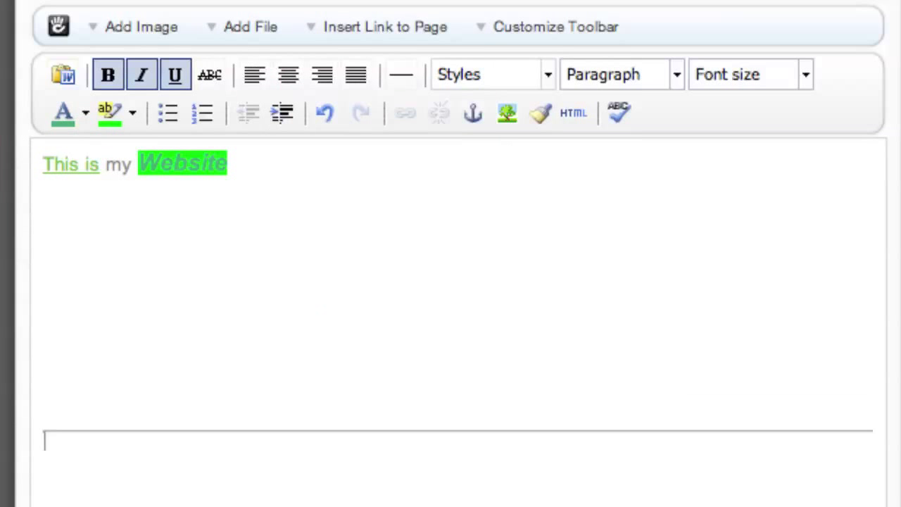
type("s")
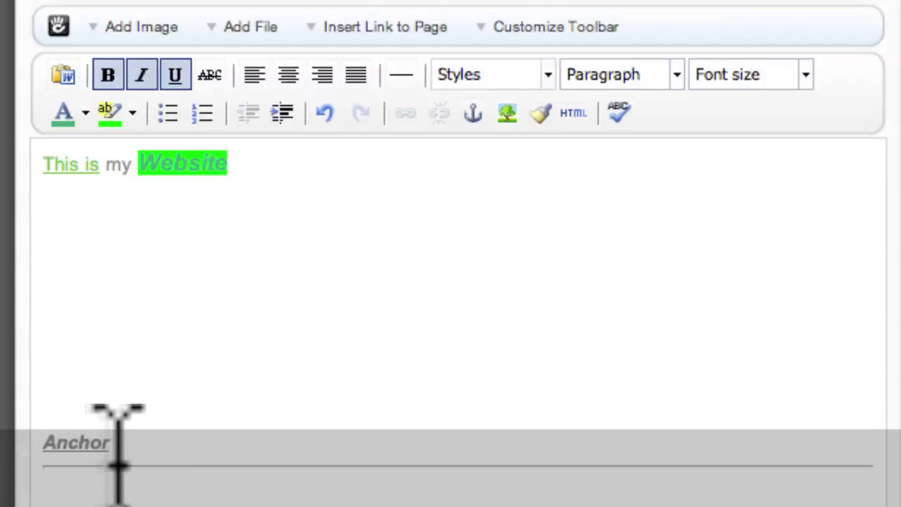
left_click_drag(118, 451, 21, 419)
left_click(473, 113)
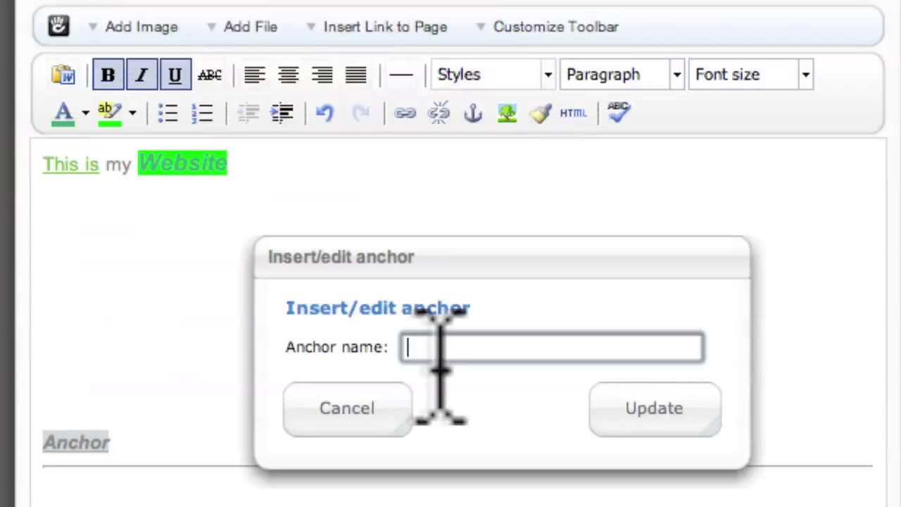
type("myName")
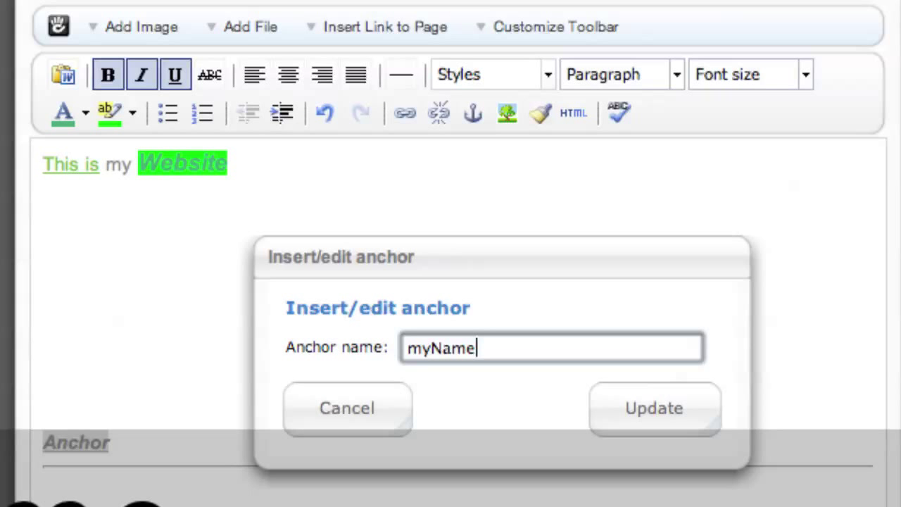
left_click(641, 406)
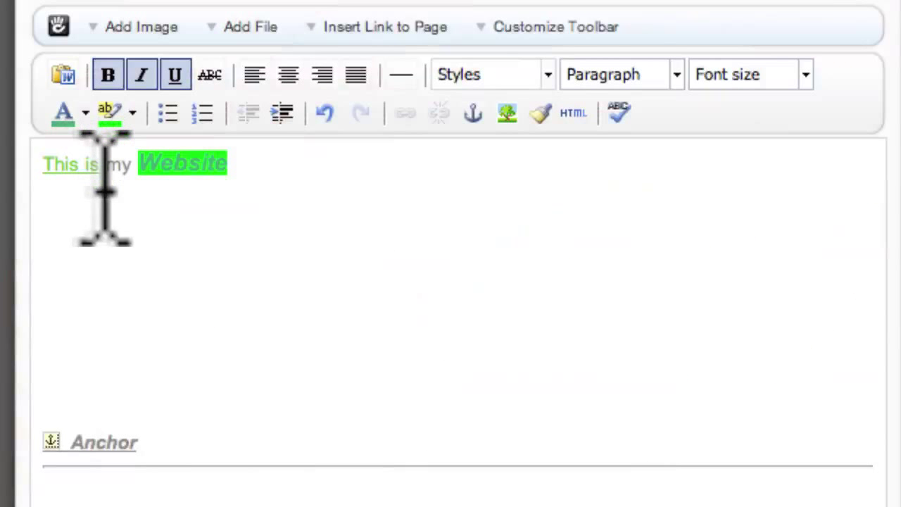
- Change the URL of the "This is" link to #myName
left_click_drag(100, 188, 42, 190)
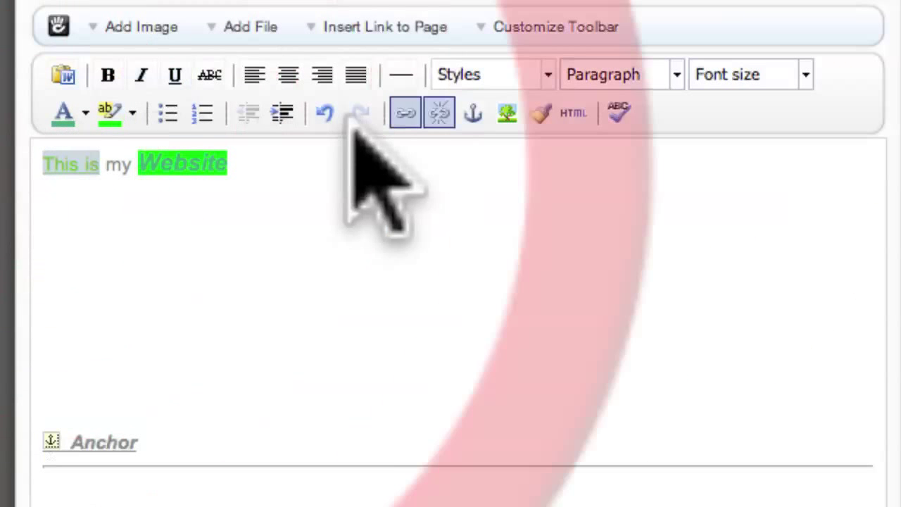
left_click(394, 113)
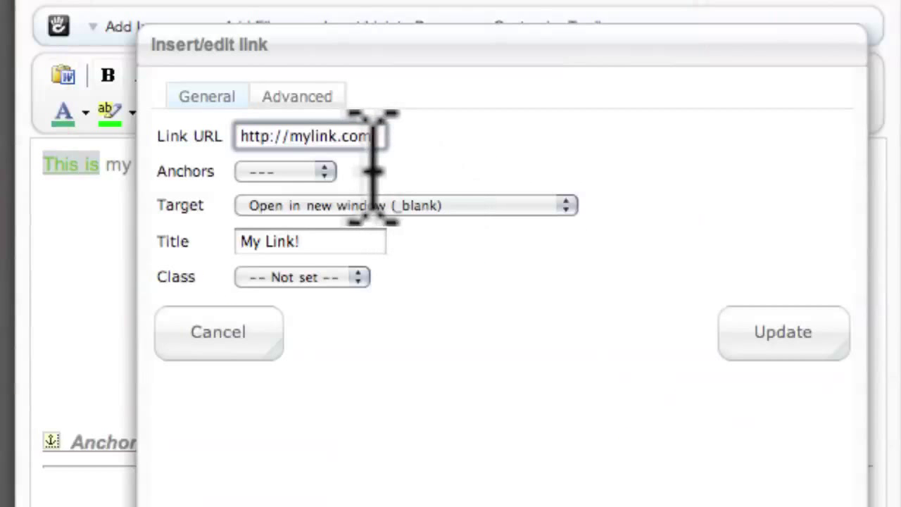
left_click(184, 133)
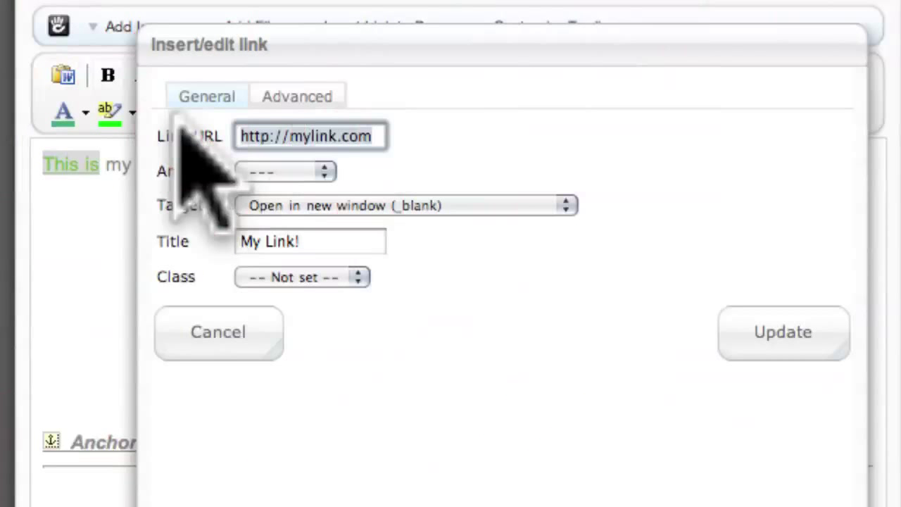
type("#myName")
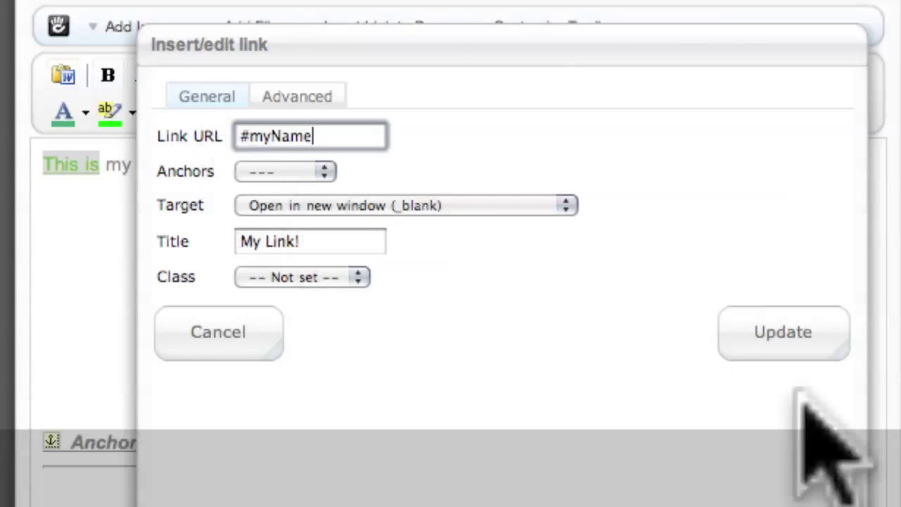
left_click(792, 337)
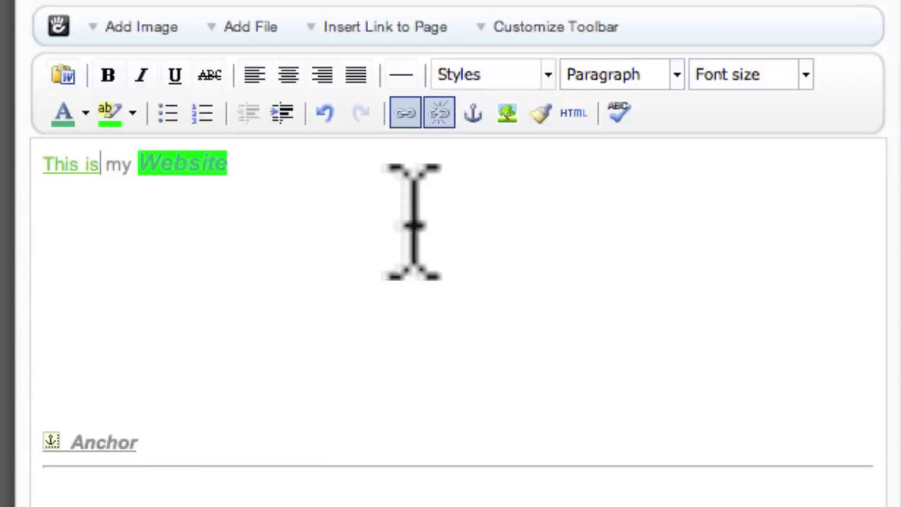
- Examine the settings for inserting an image below the text line, and leave without inserting one
left_click(345, 201)
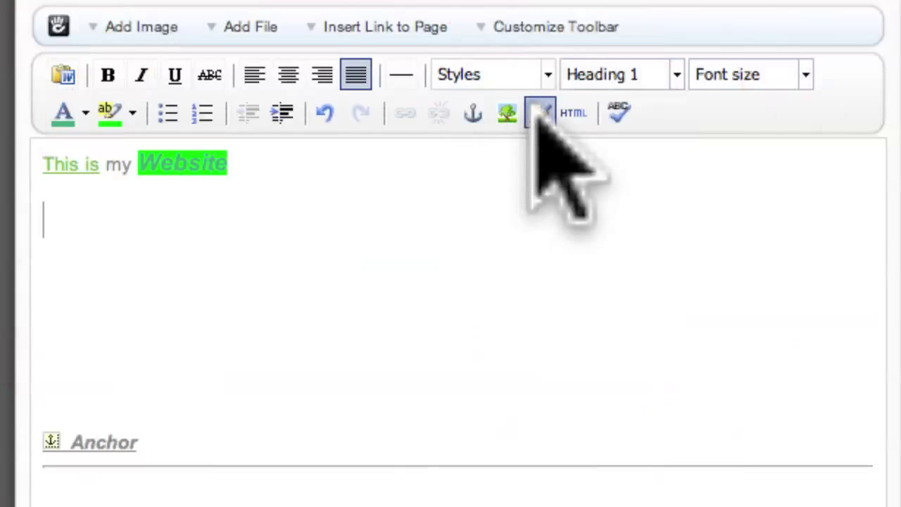
left_click(507, 113)
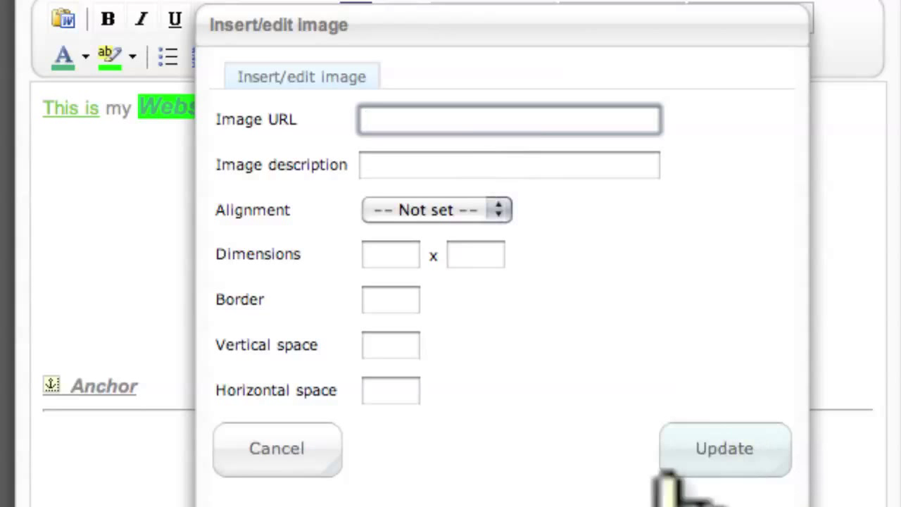
left_click(288, 456)
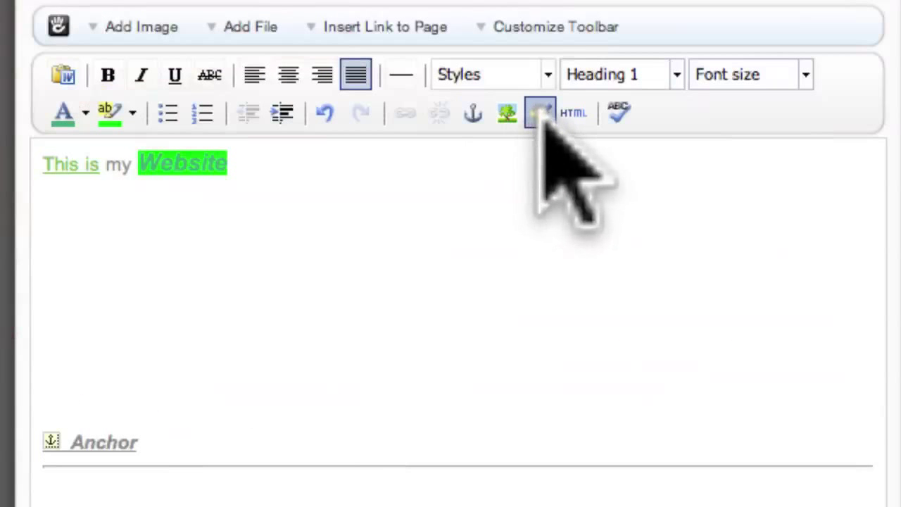
- Clean up the content block's code and view its HTML source
left_click(540, 58)
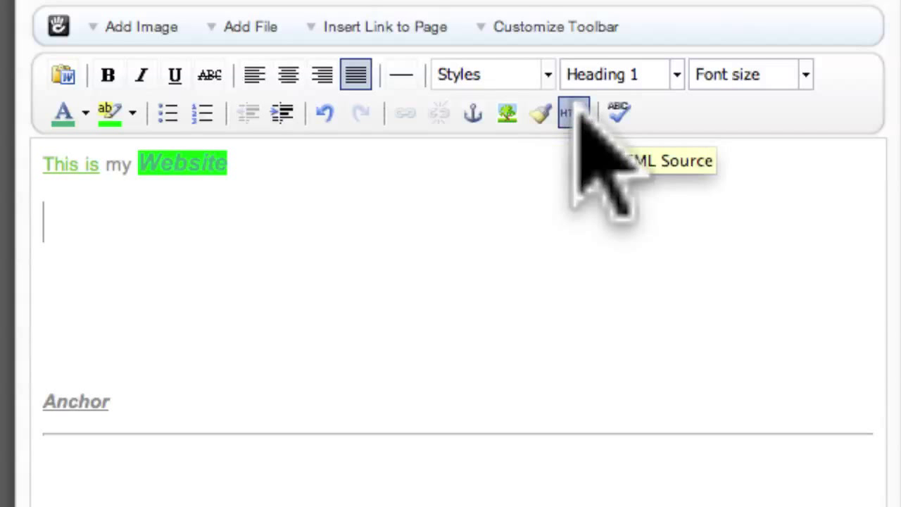
left_click(577, 112)
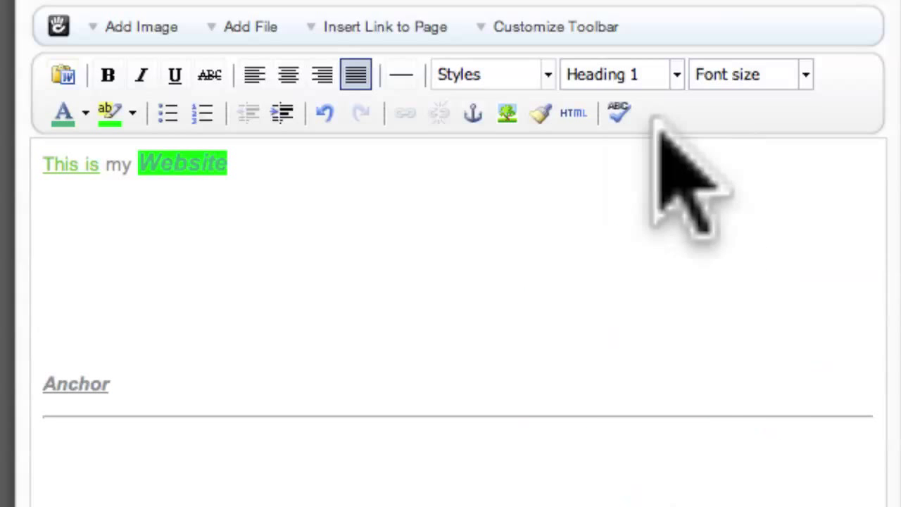
- Run the spellchecker on the content and save the block to the page
left_click(620, 112)
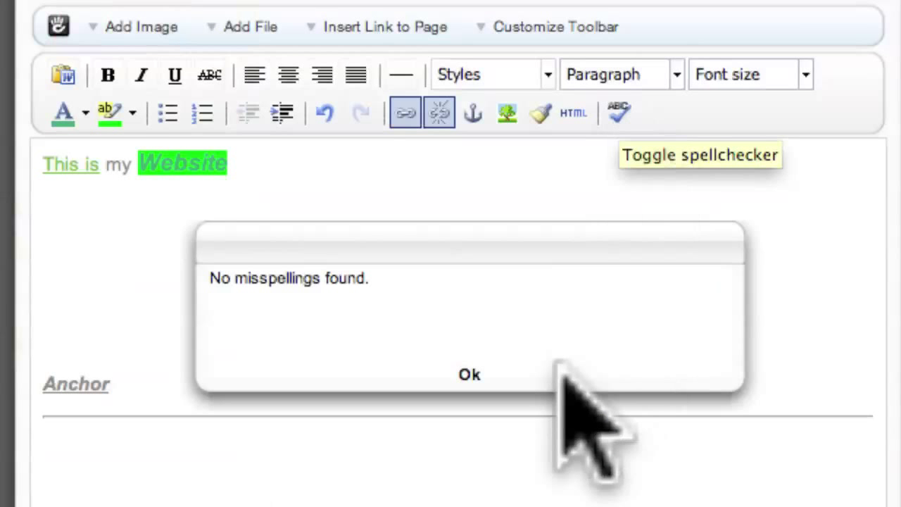
left_click(470, 374)
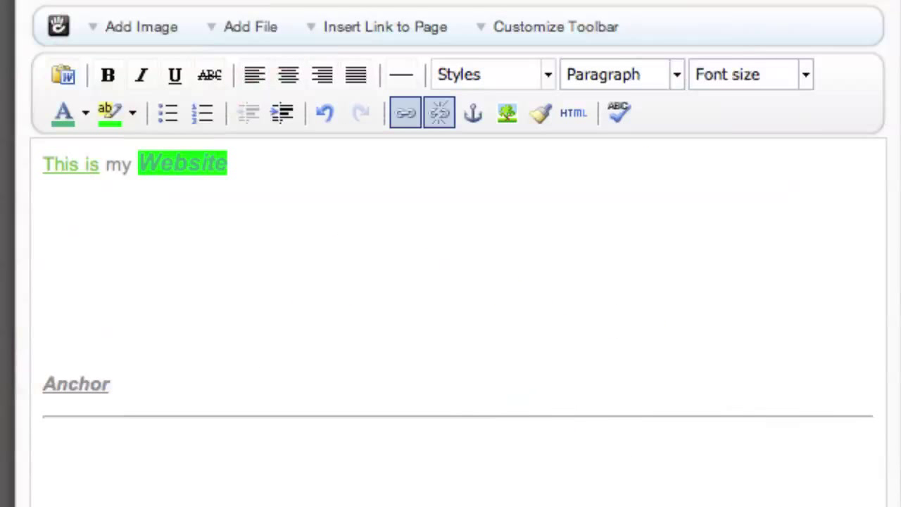
left_click(837, 434)
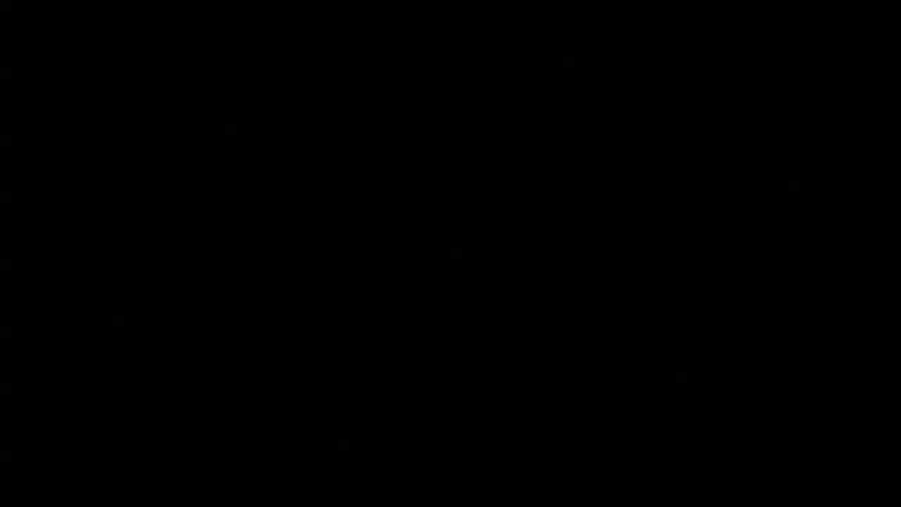
- Reopen the saved content block in its editor to review the formatted text, and leave without changes
left_click(152, 128)
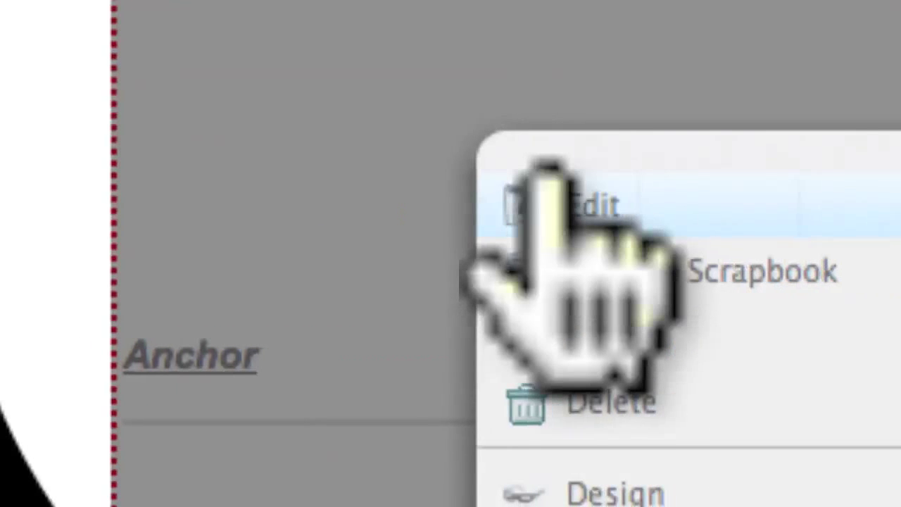
left_click(549, 167)
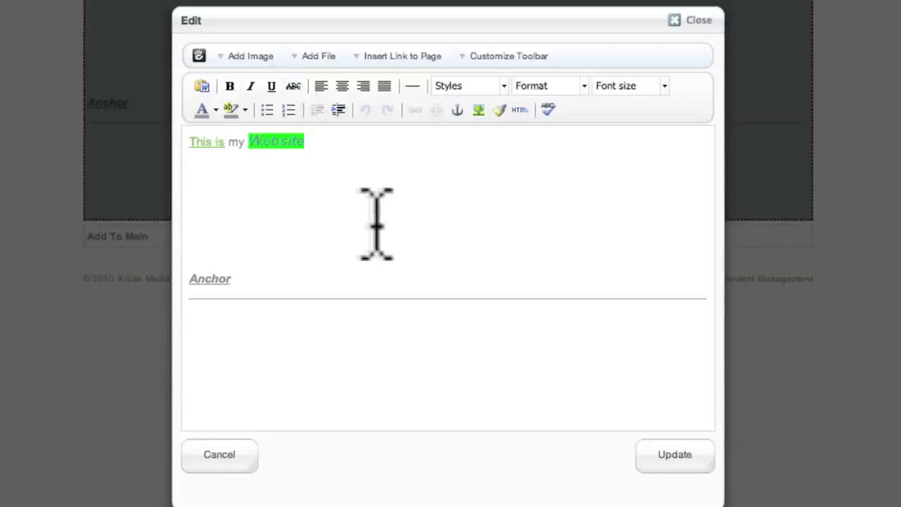
left_click_drag(281, 161, 190, 151)
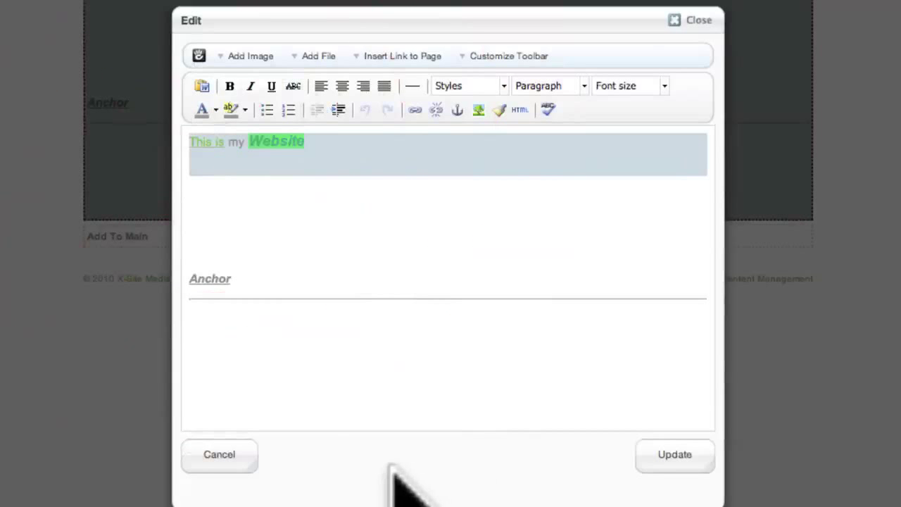
left_click(229, 457)
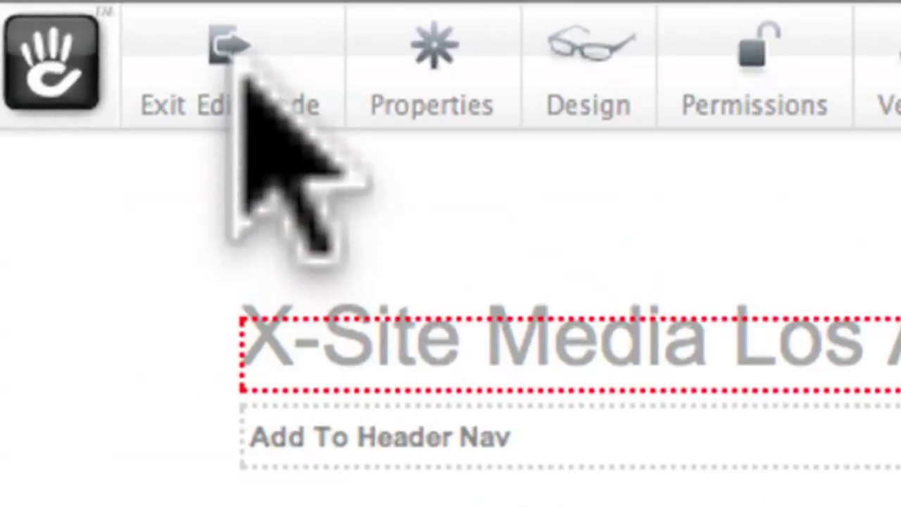
- Exit edit mode publishing the edits, and check the site navigation between Home and My New Page
left_click(235, 77)
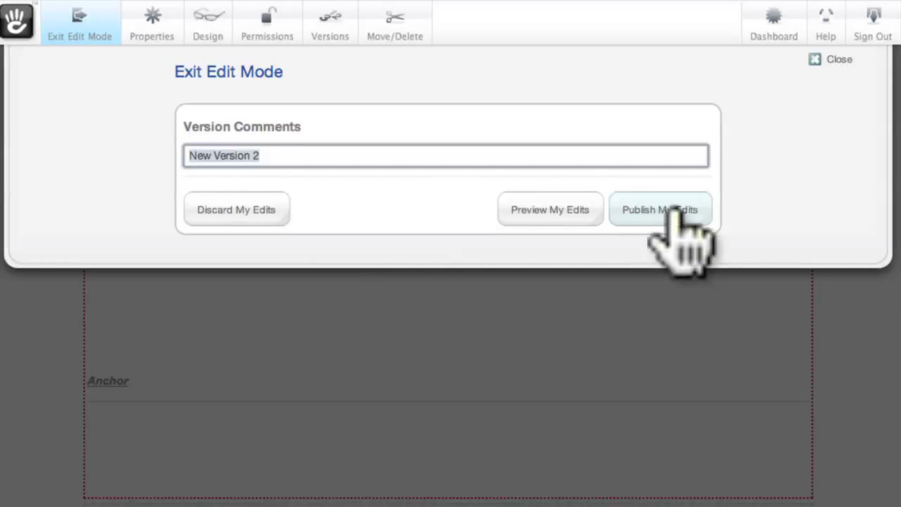
left_click(668, 210)
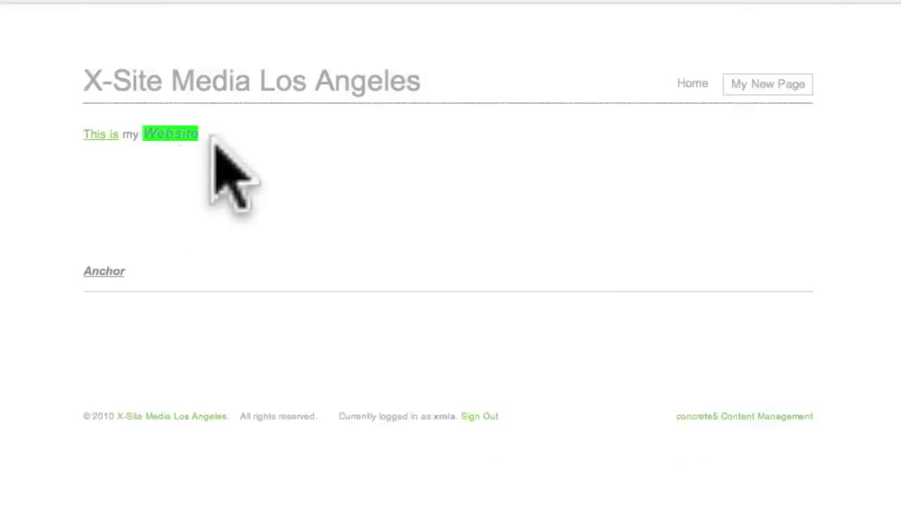
left_click(692, 84)
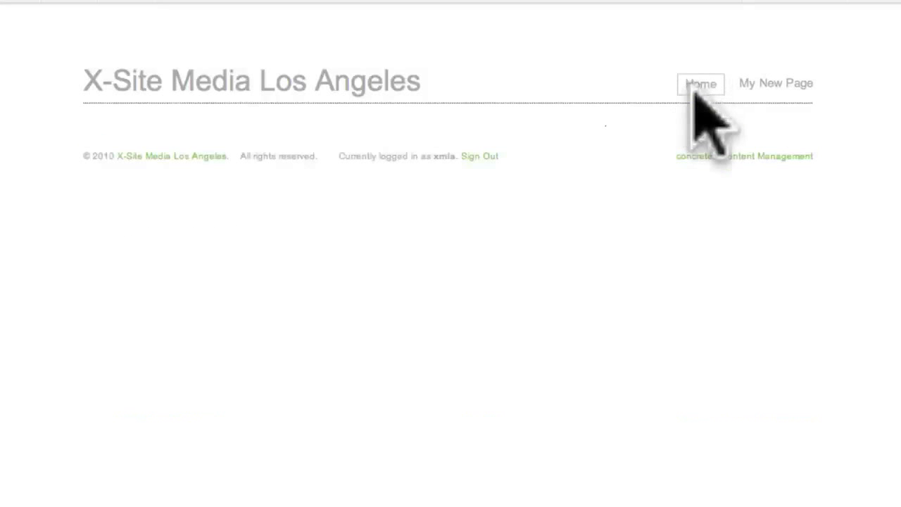
left_click(795, 84)
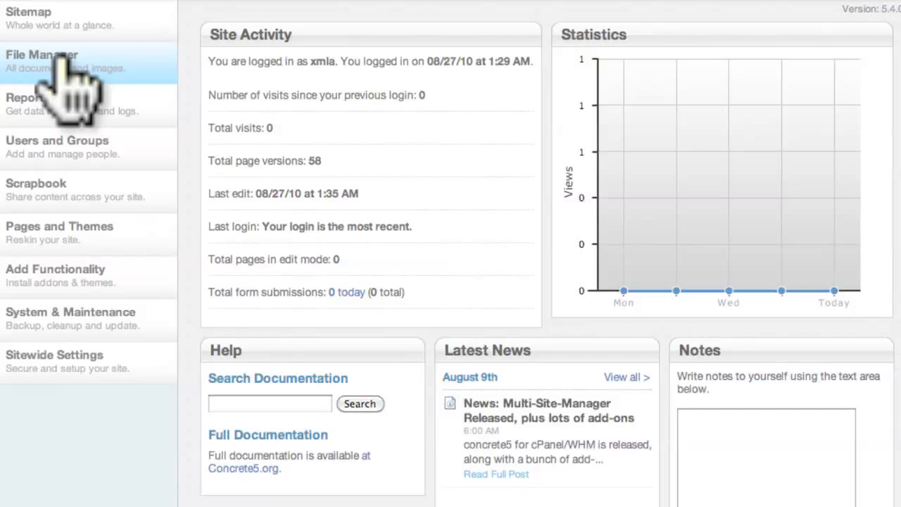
- Review the dashboard's sitemap section: the My New Page entry, Folder View, Page Search and Access
left_click(58, 27)
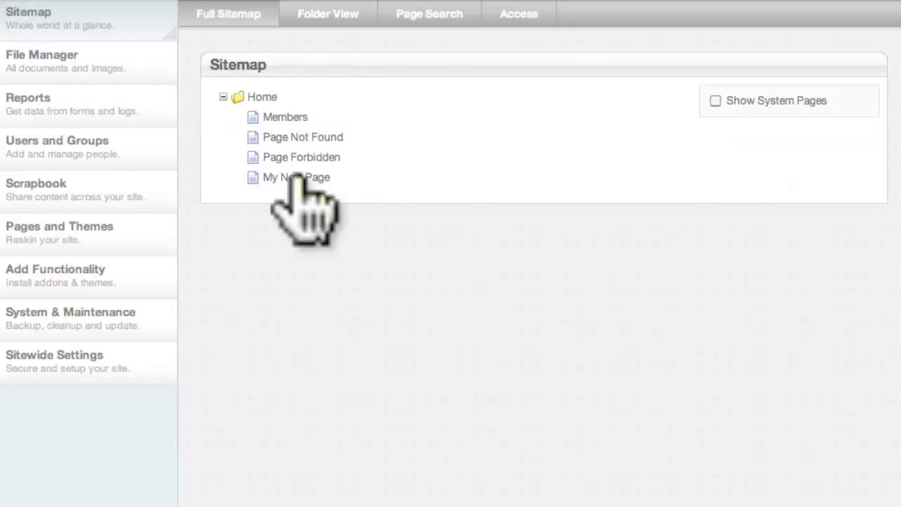
left_click(296, 176)
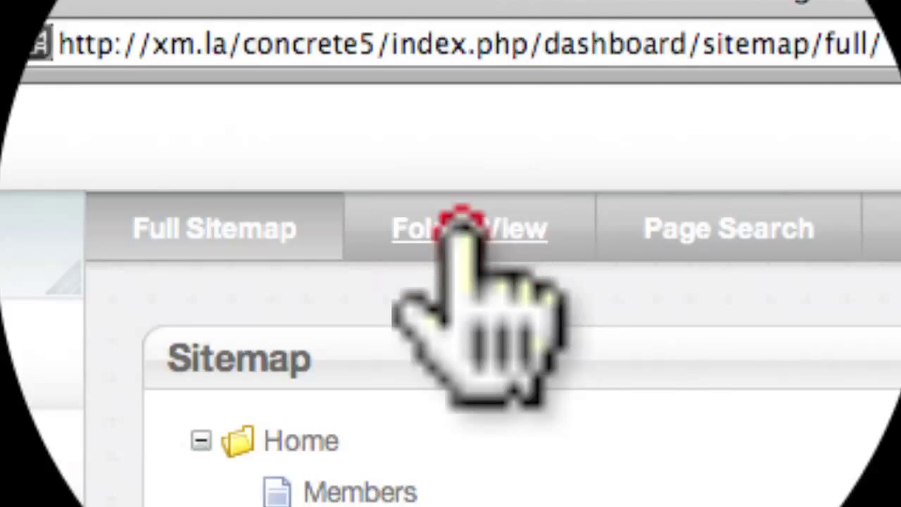
left_click(461, 231)
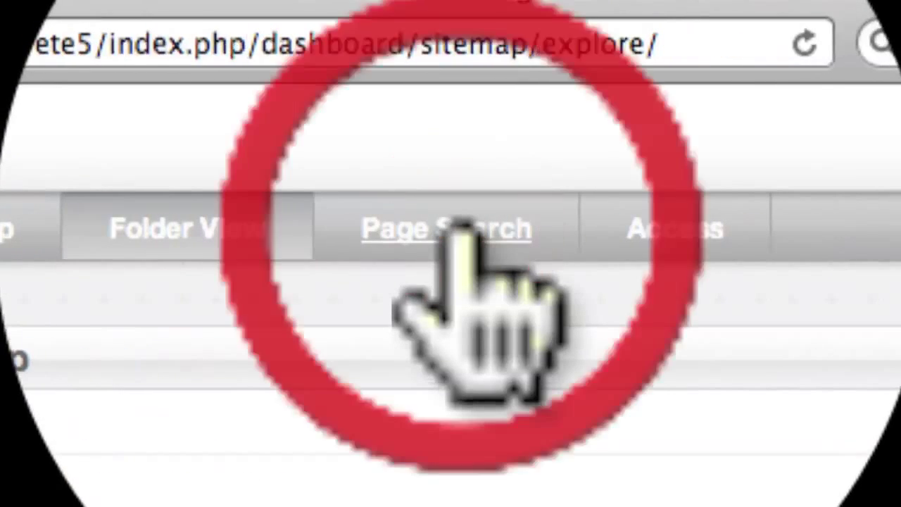
left_click(461, 232)
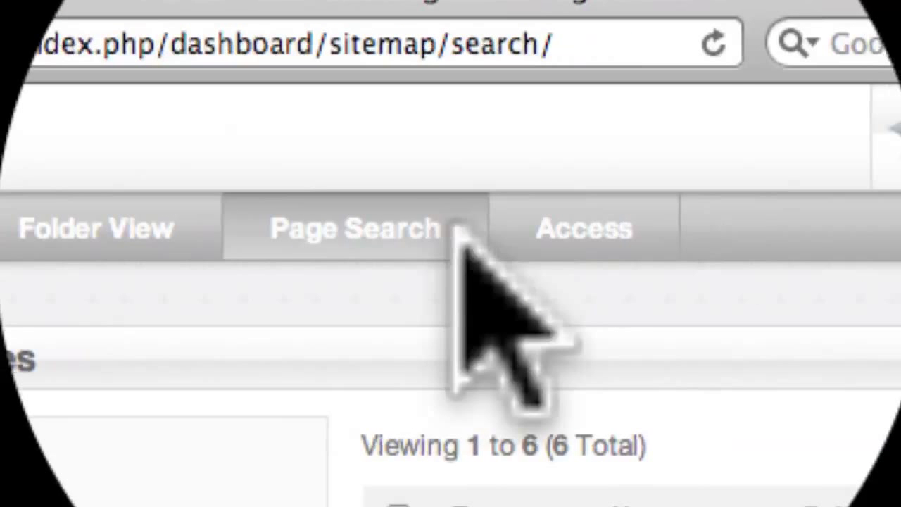
left_click(560, 232)
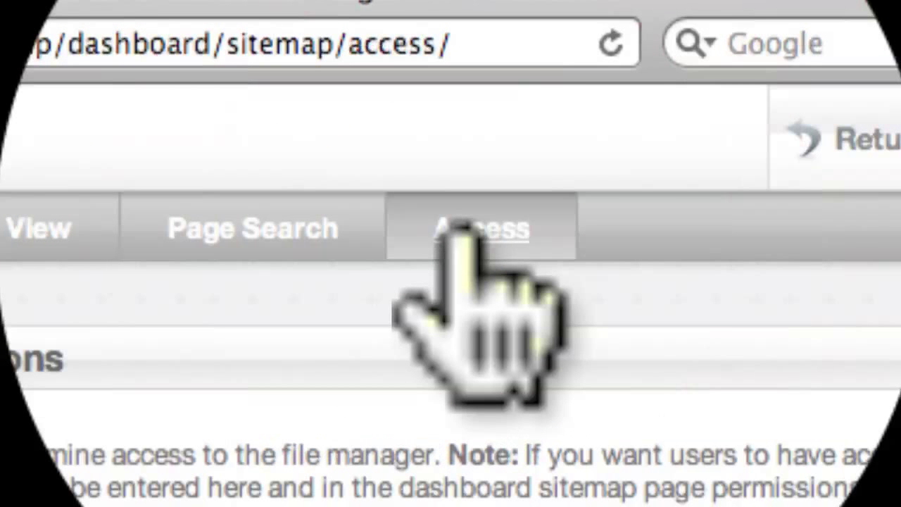